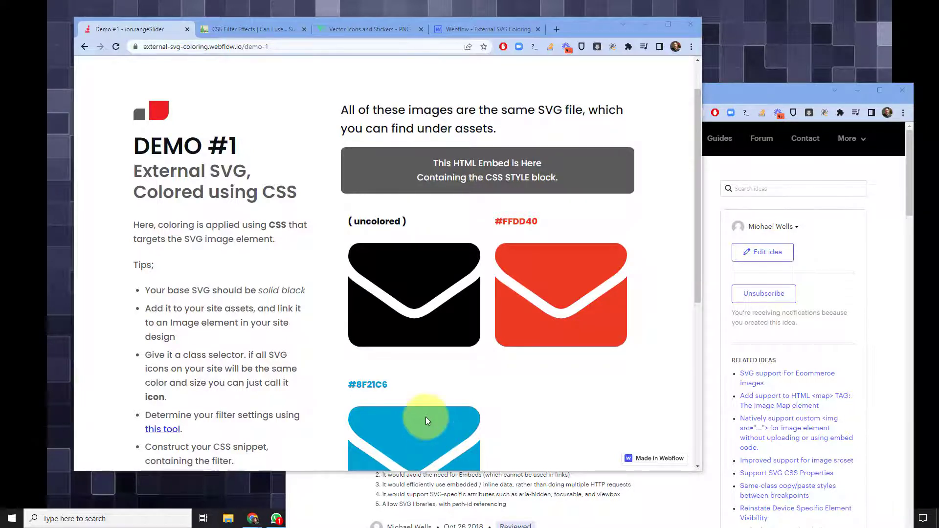
- Scroll through the Demo #1 envelope colour examples, then bring the Webflow Wishlist window forward
scroll(425, 416, down, 1)
scroll(456, 394, down, 3)
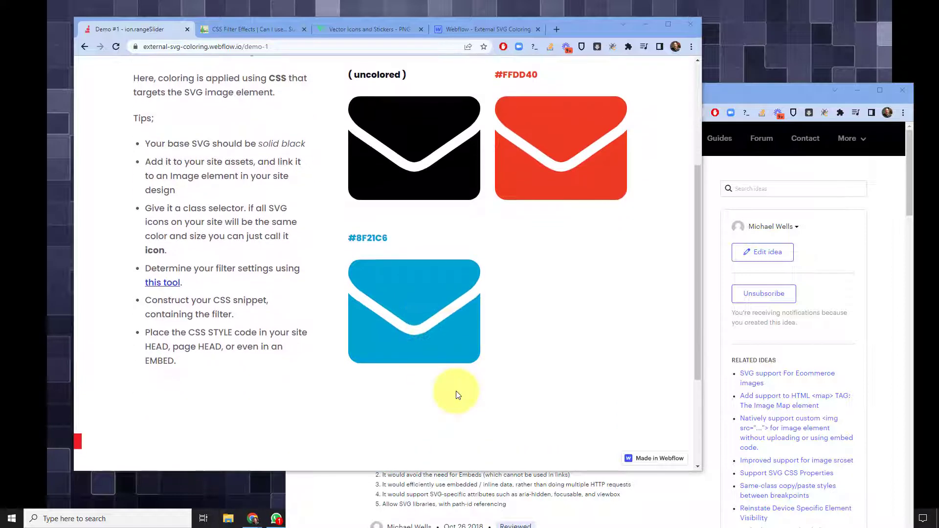
scroll(456, 394, up, 3)
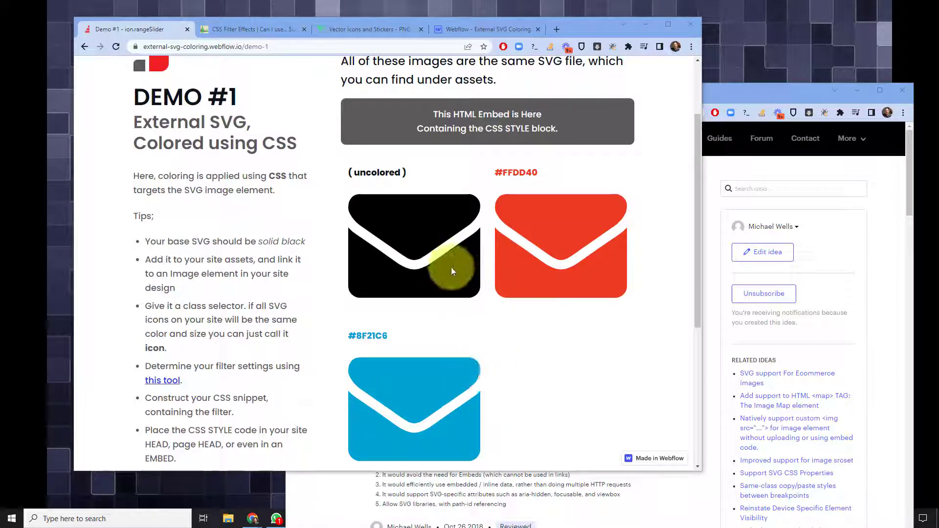
scroll(450, 271, up, 2)
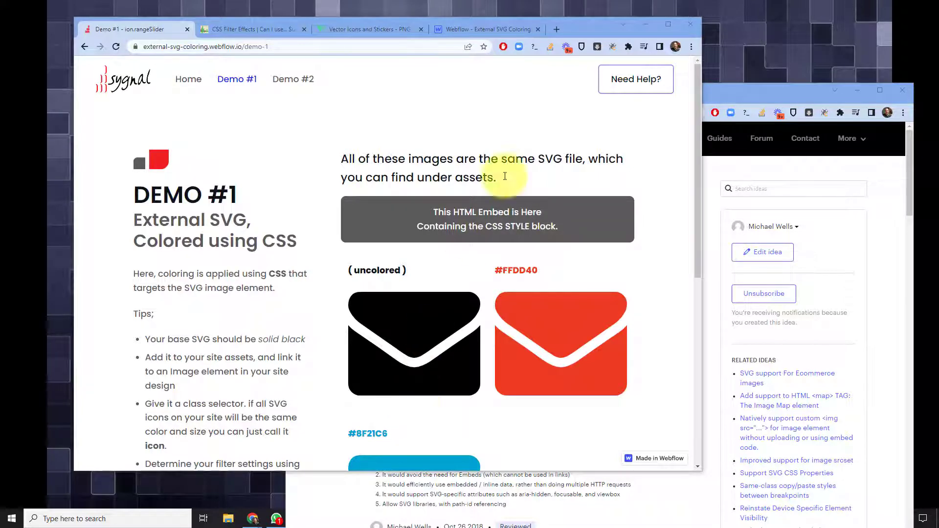
click(746, 92)
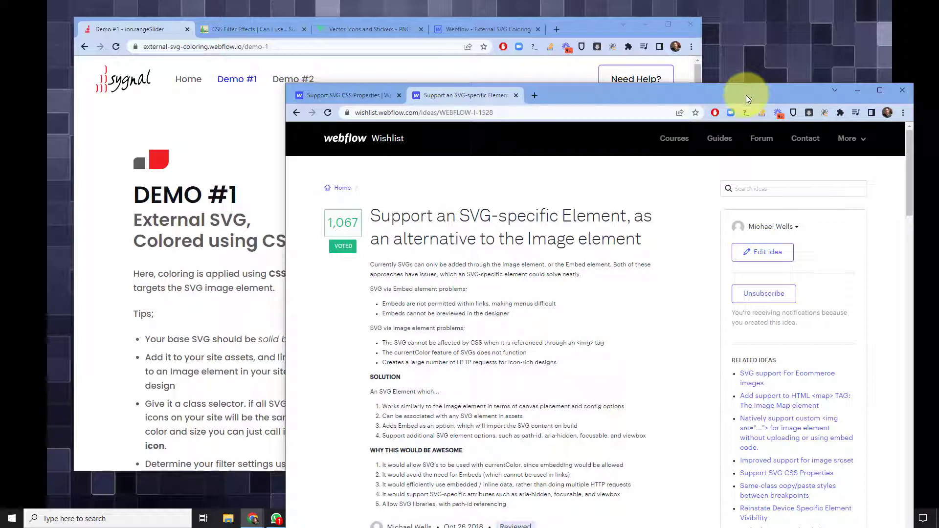
- Read the 'Support an SVG-specific Element' idea, then return the Demo #1 window to the front
scroll(559, 311, down, 4)
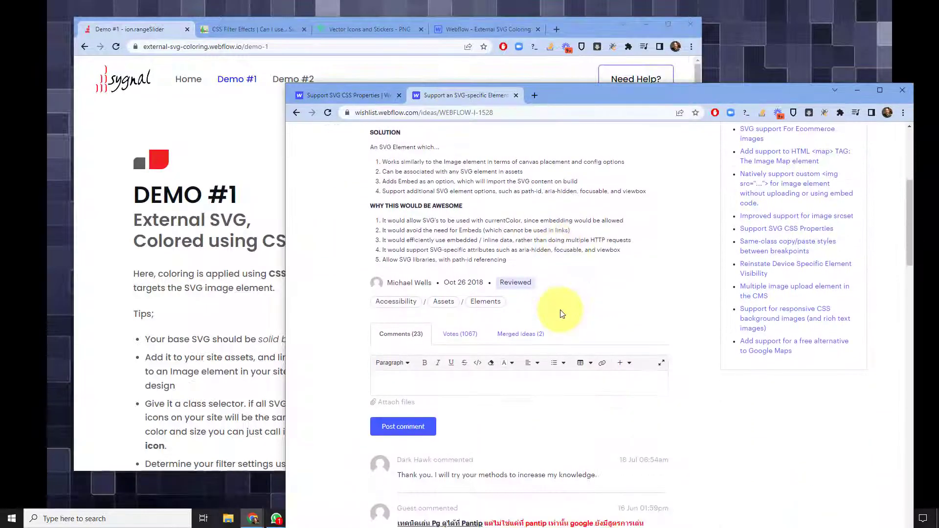
scroll(561, 313, up, 5)
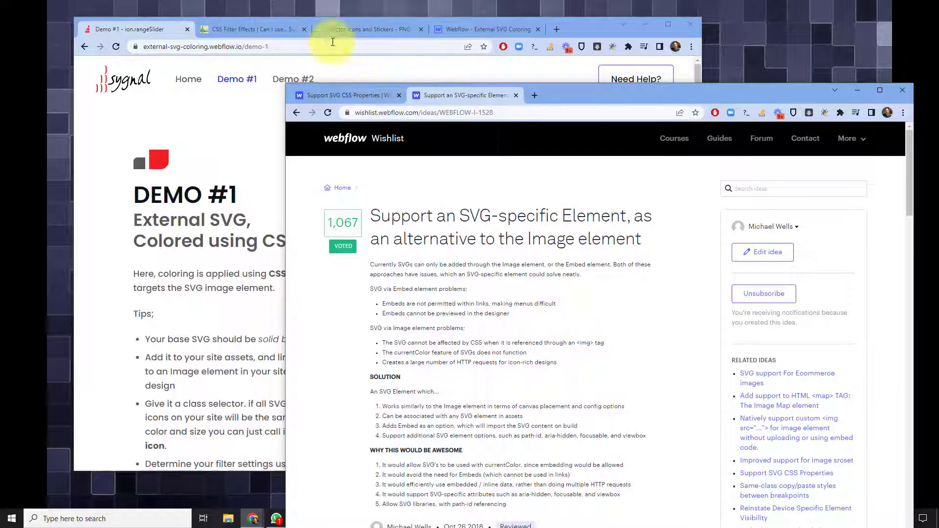
click(589, 29)
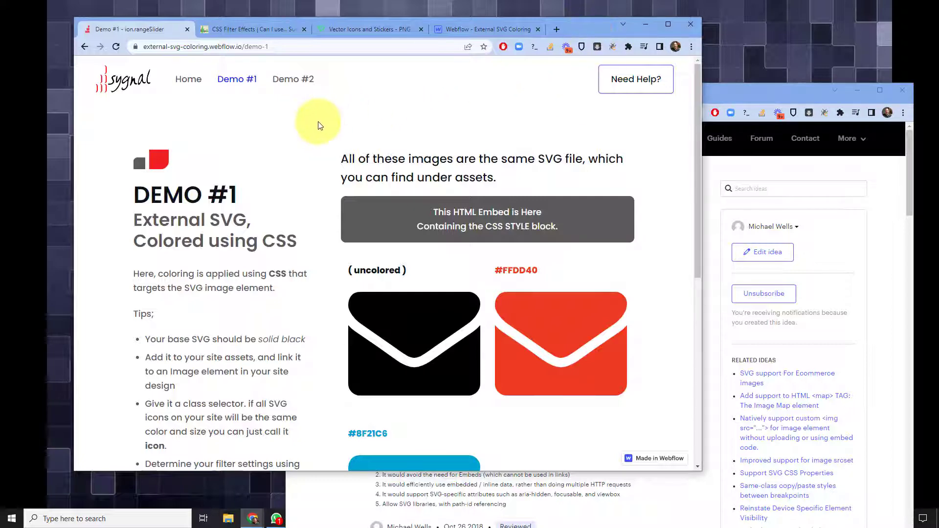
- Switch to the 'CSS Filter Effects | Can I use' browser-support tab
click(251, 30)
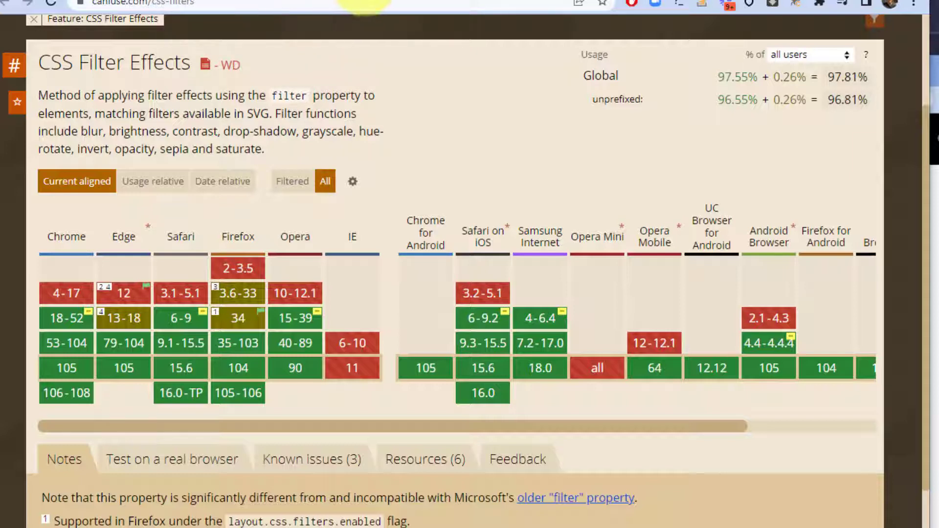
- Switch to the Flaticon 'Vector Icons and Stickers' tab
click(366, 1)
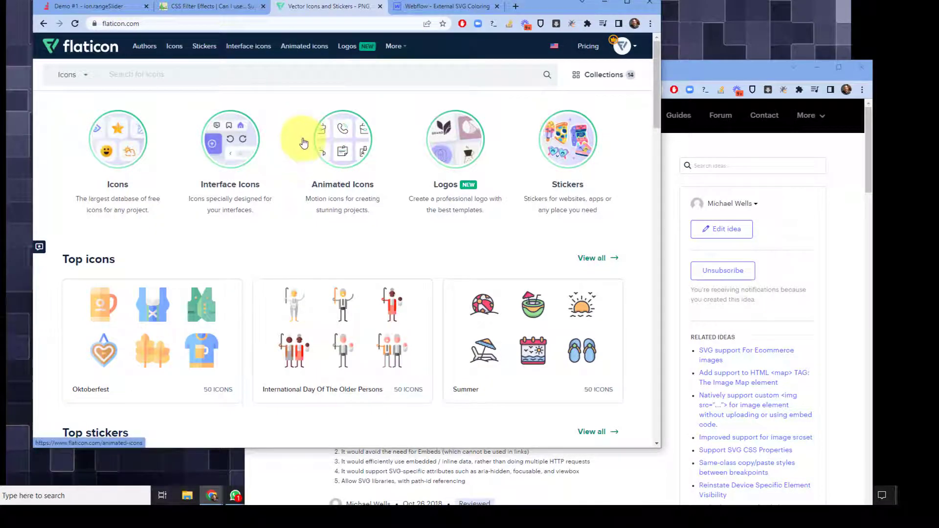
- Browse the Flaticon home page and go to the Icons section
scroll(304, 142, down, 7)
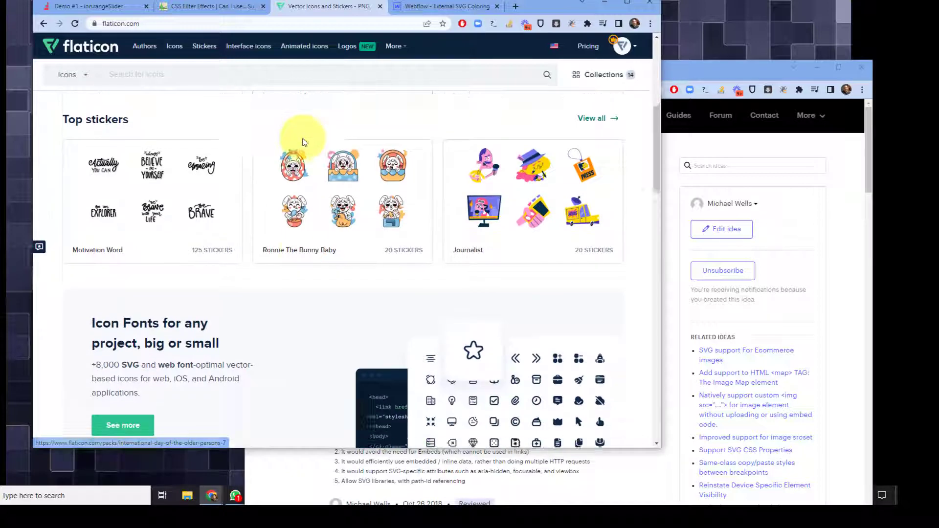
scroll(303, 143, down, 6)
scroll(303, 143, up, 4)
scroll(304, 142, up, 1)
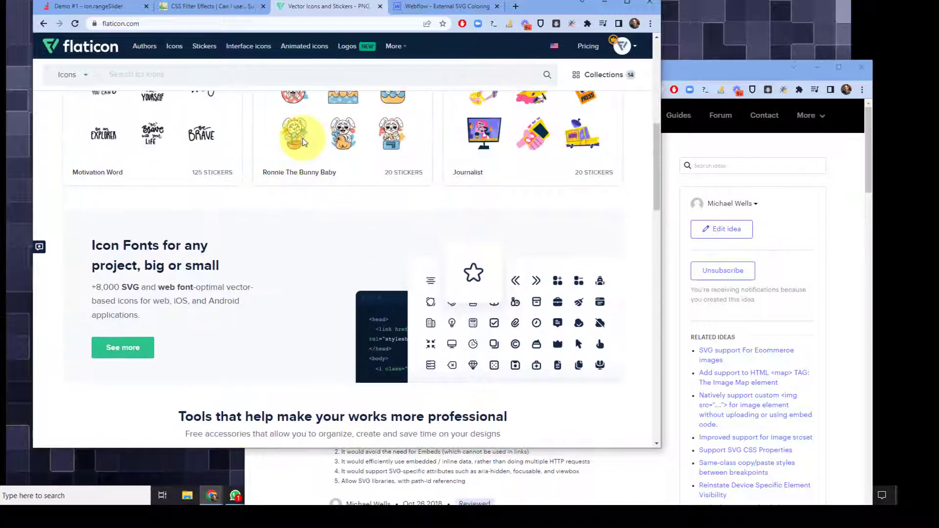
scroll(304, 143, down, 1)
scroll(303, 142, up, 5)
scroll(303, 143, down, 5)
scroll(303, 142, down, 5)
scroll(178, 137, down, 10)
scroll(181, 142, down, 5)
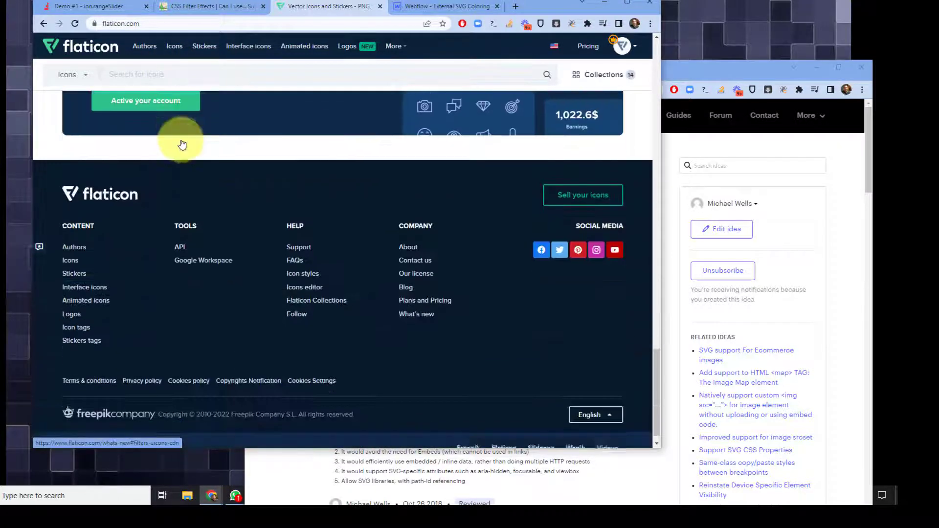
scroll(180, 142, up, 10)
scroll(180, 142, up, 10)
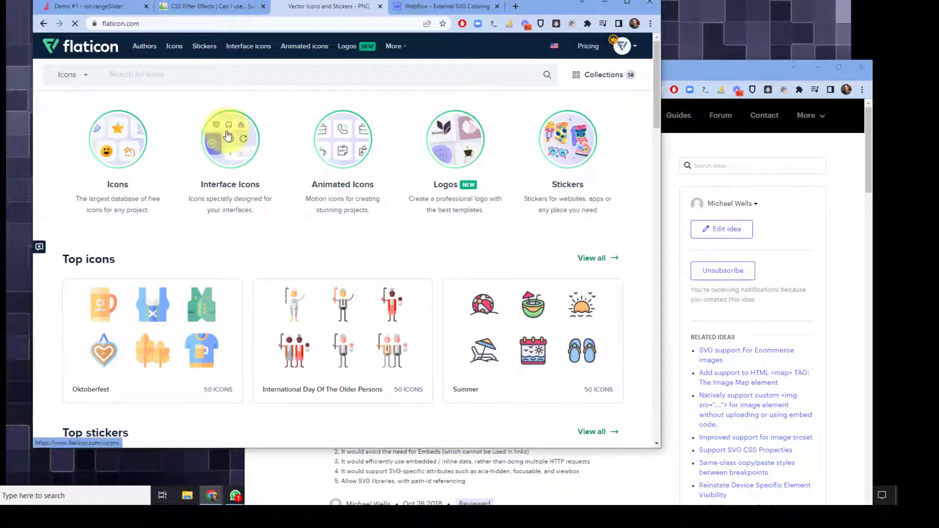
click(223, 131)
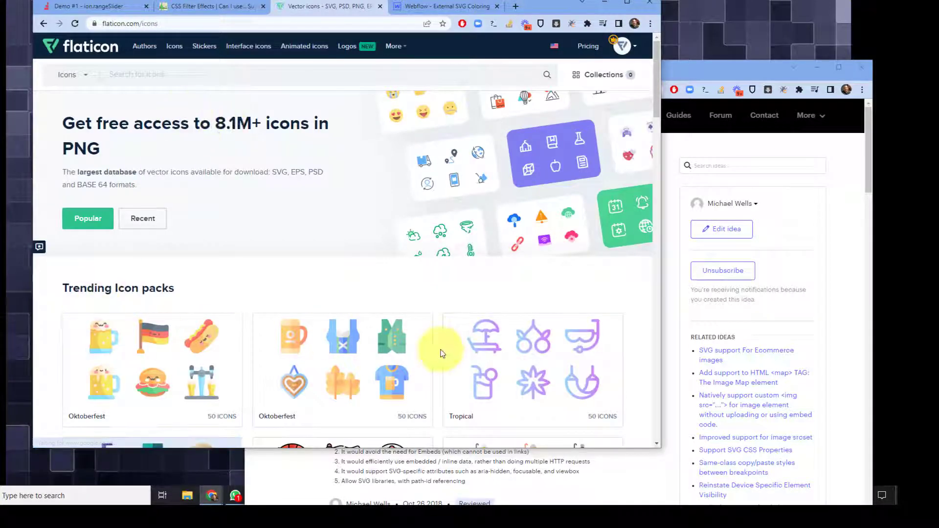
- Open the Oktoberfest icon pack in a new tab and switch to it
scroll(331, 361, down, 3)
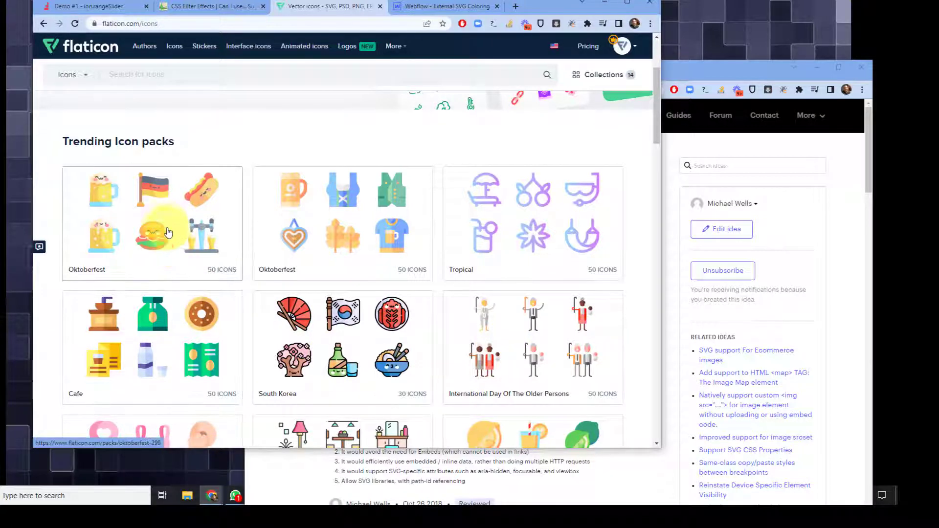
right_click(143, 223)
click(166, 229)
click(368, 8)
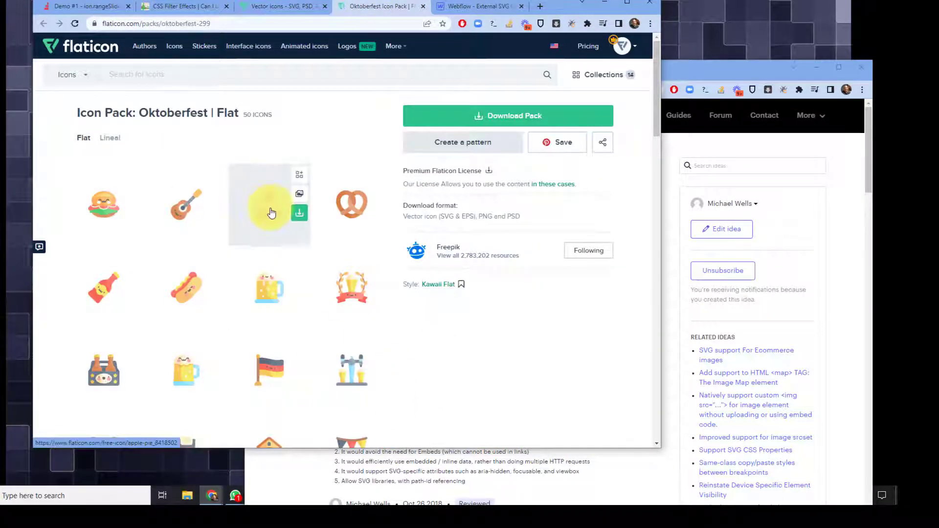
- View the Apple Pie icon and the black outline diet icon, then close the icon details
click(269, 209)
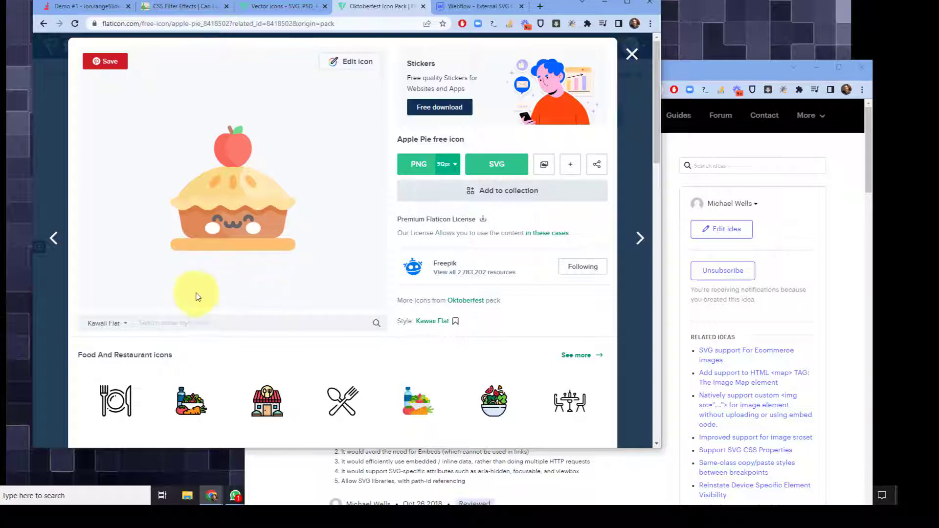
scroll(199, 335, down, 3)
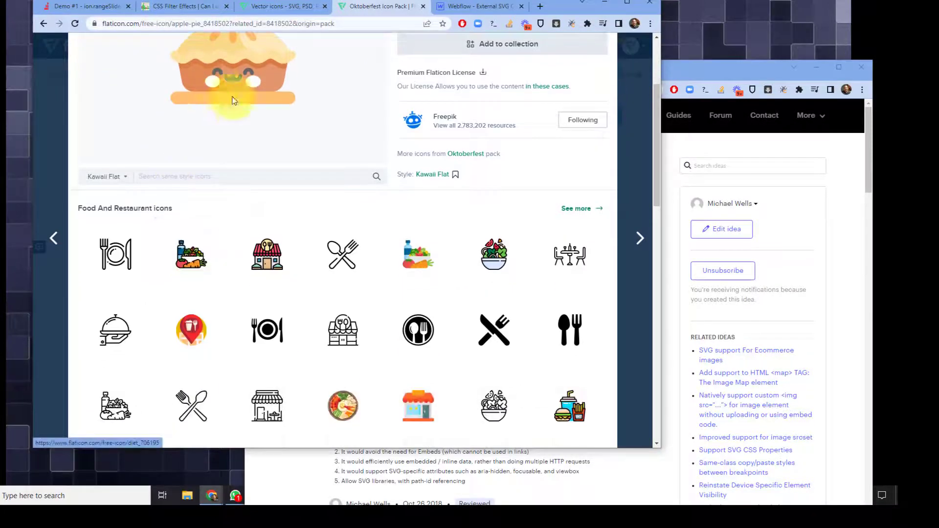
click(188, 264)
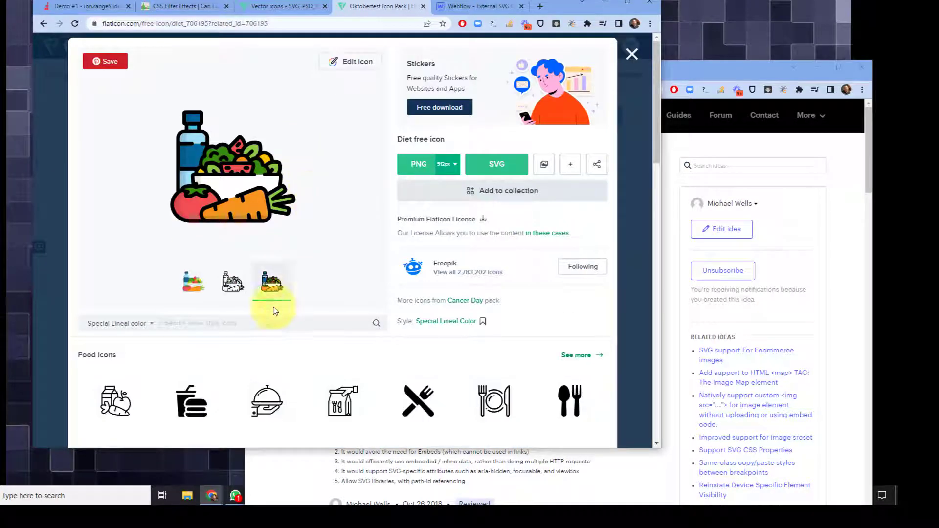
click(231, 283)
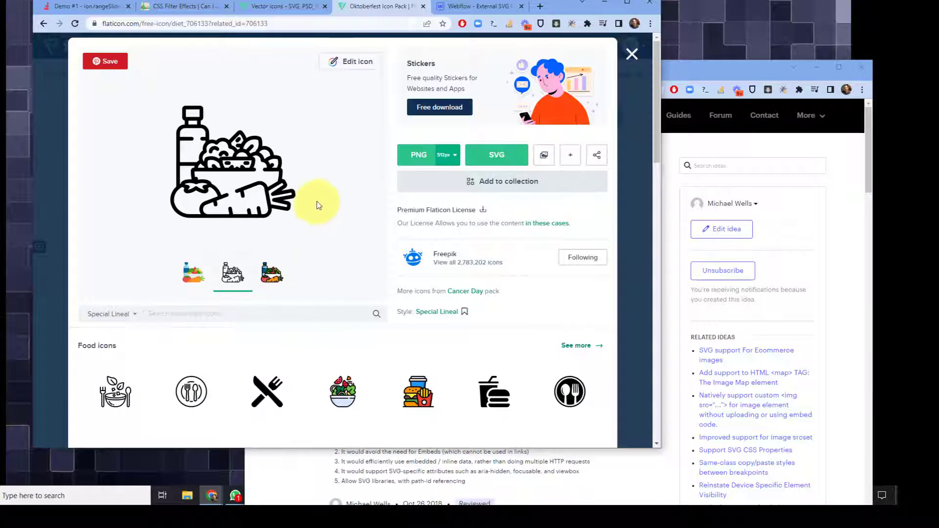
click(634, 54)
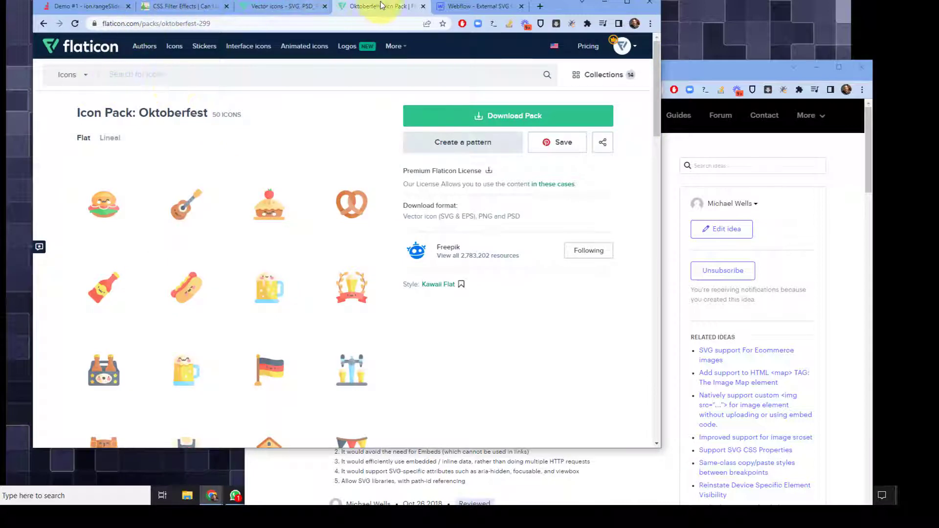
- Close the Oktoberfest pack tab and open the Black Fill icon style collection
click(425, 10)
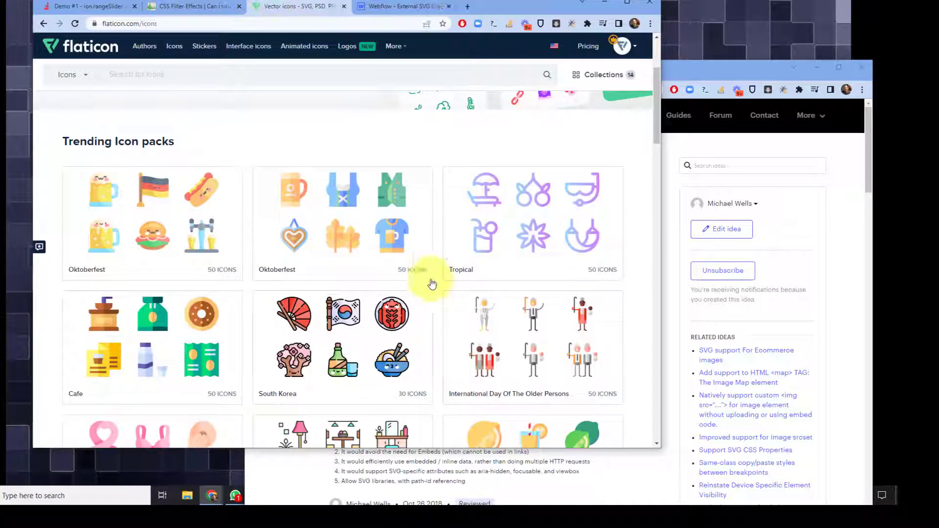
scroll(303, 333, down, 5)
scroll(304, 335, down, 9)
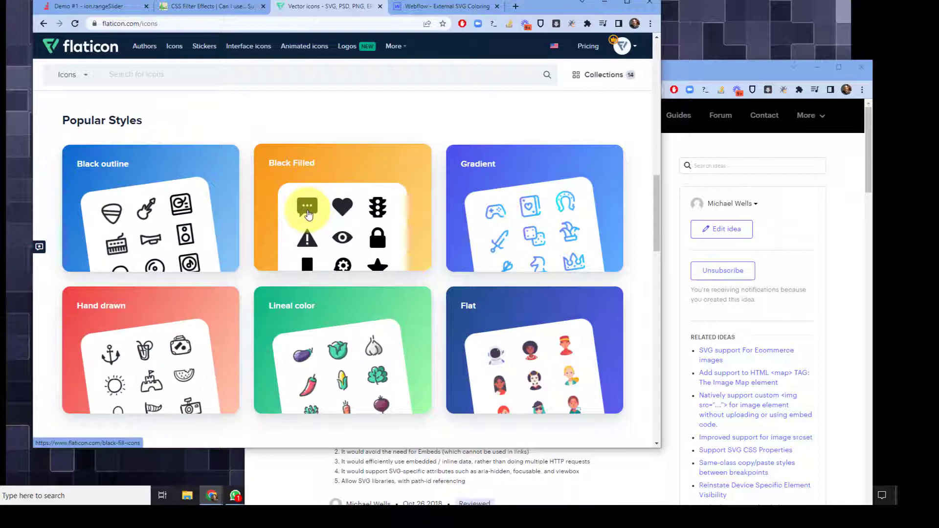
click(308, 215)
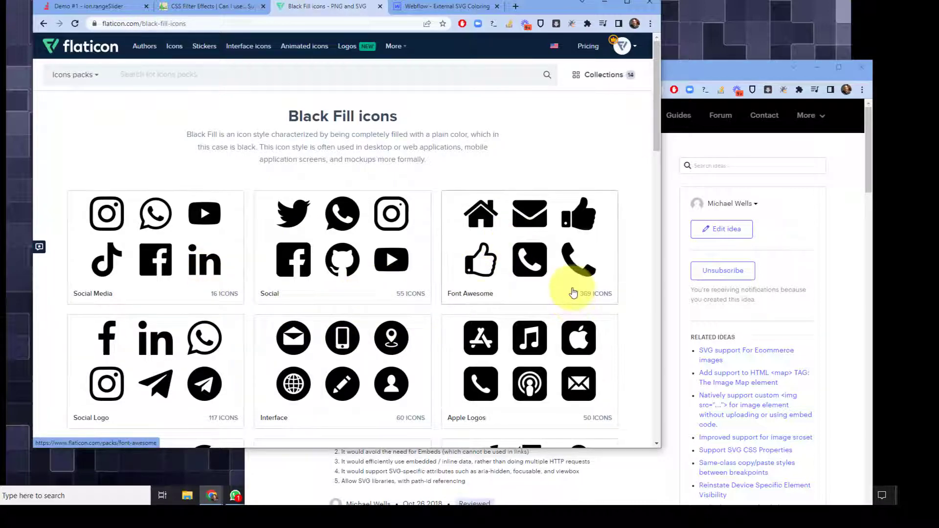
- Scroll the Black Fill pack list and open the Social filled icon pack
scroll(547, 303, down, 10)
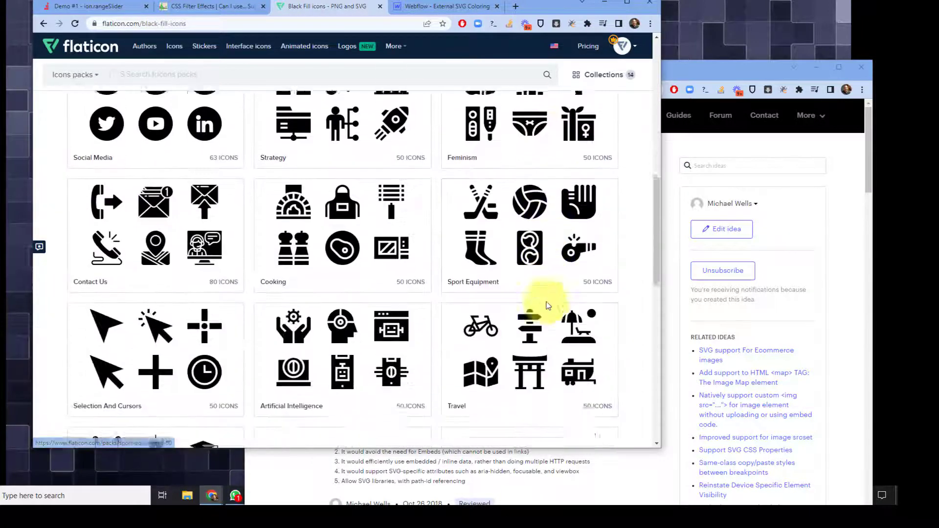
scroll(548, 305, down, 10)
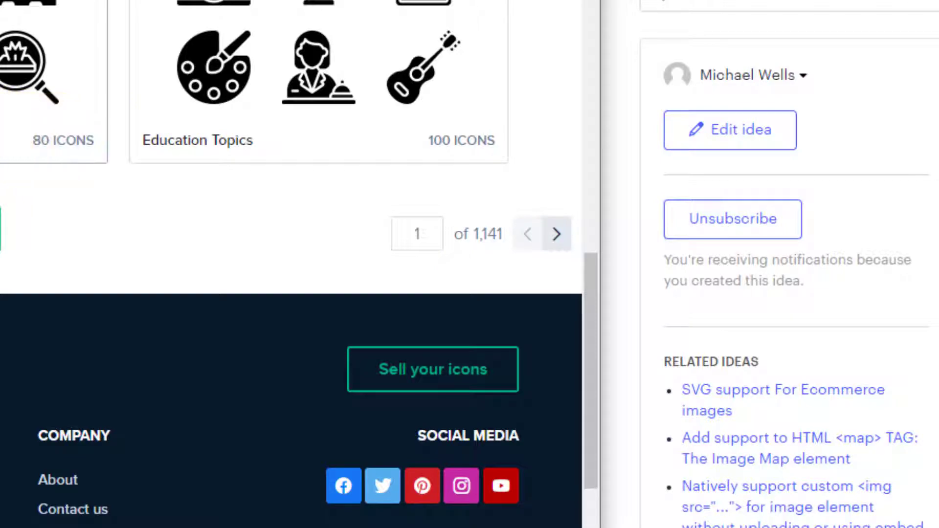
scroll(291, 293, up, 2)
scroll(10, 93, up, 3)
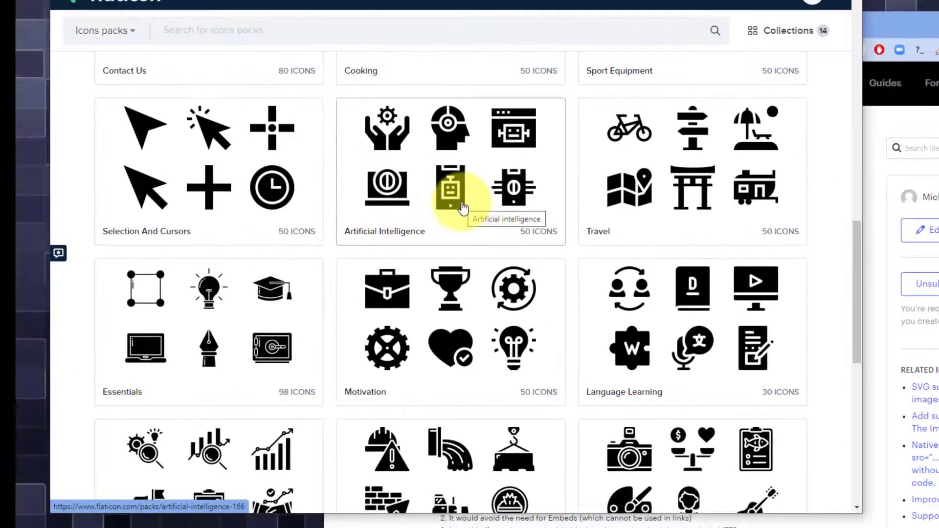
scroll(463, 207, up, 3)
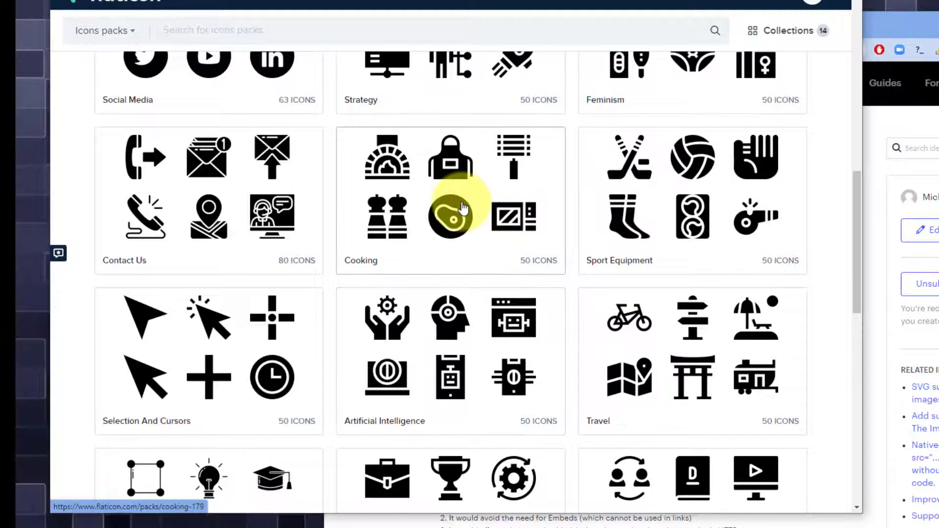
scroll(460, 206, up, 5)
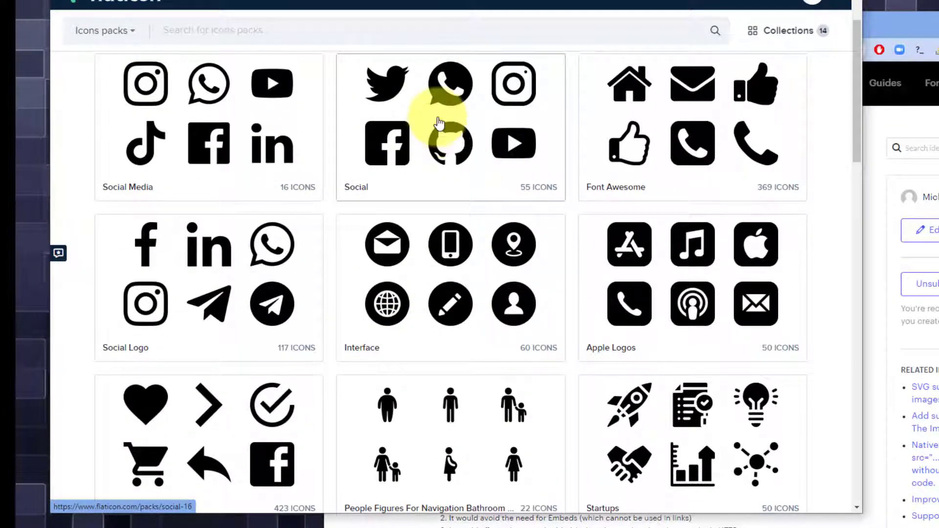
click(439, 123)
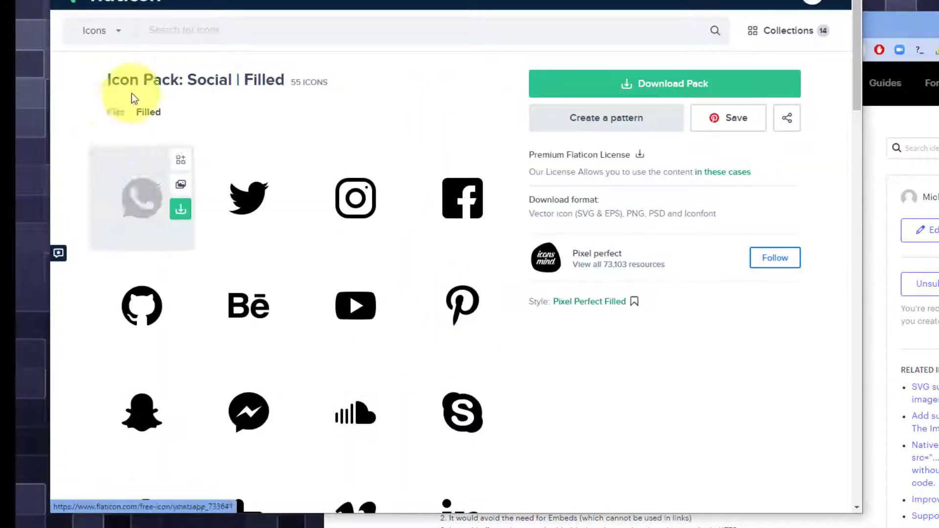
- Tint the WhatsApp icon bright red #D71717 in the icon editor, then close it without saving
click(145, 209)
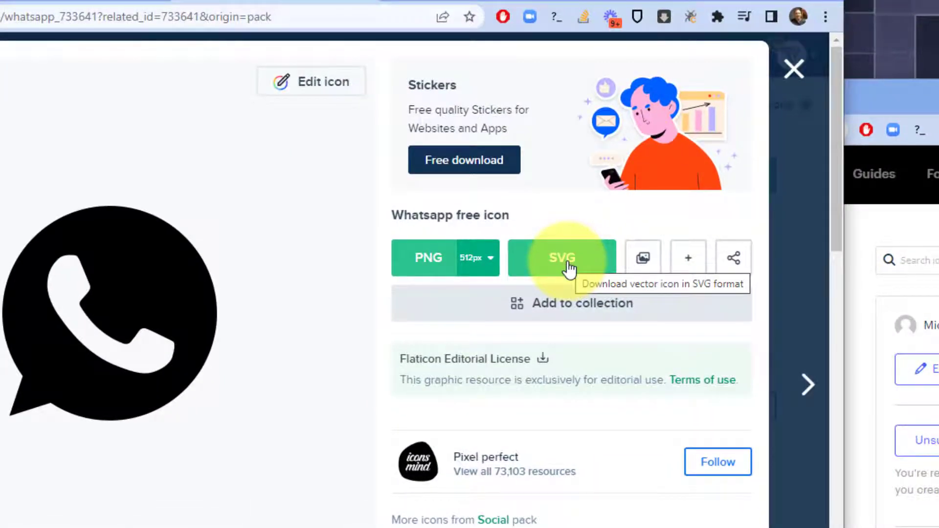
click(490, 263)
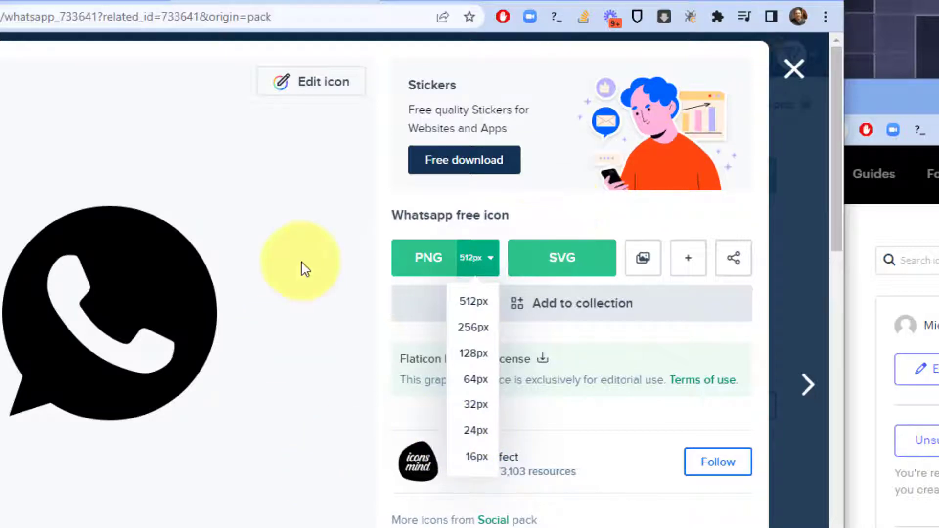
click(320, 83)
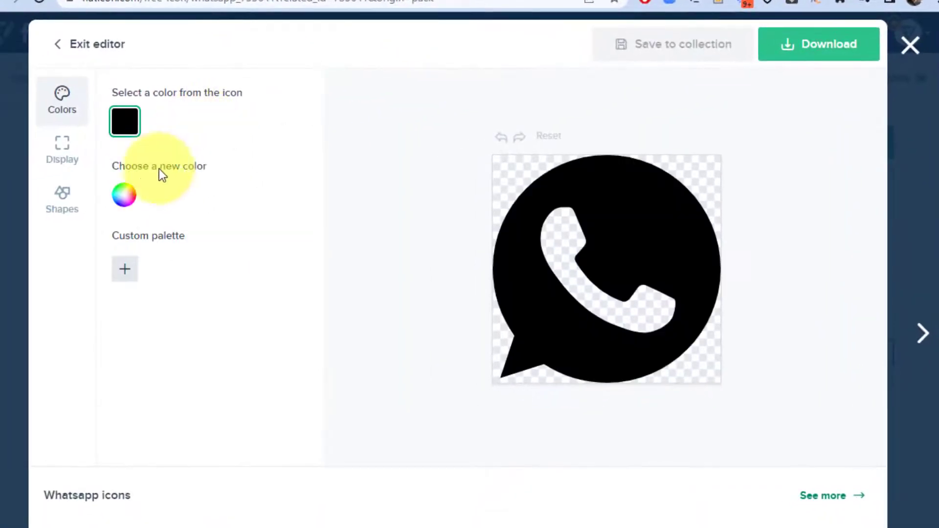
click(124, 196)
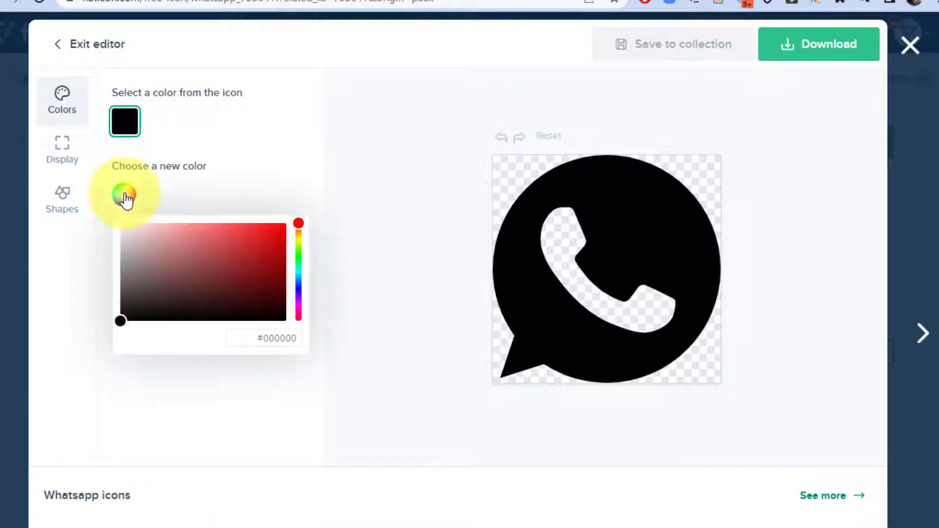
click(227, 280)
drag(227, 280, 268, 238)
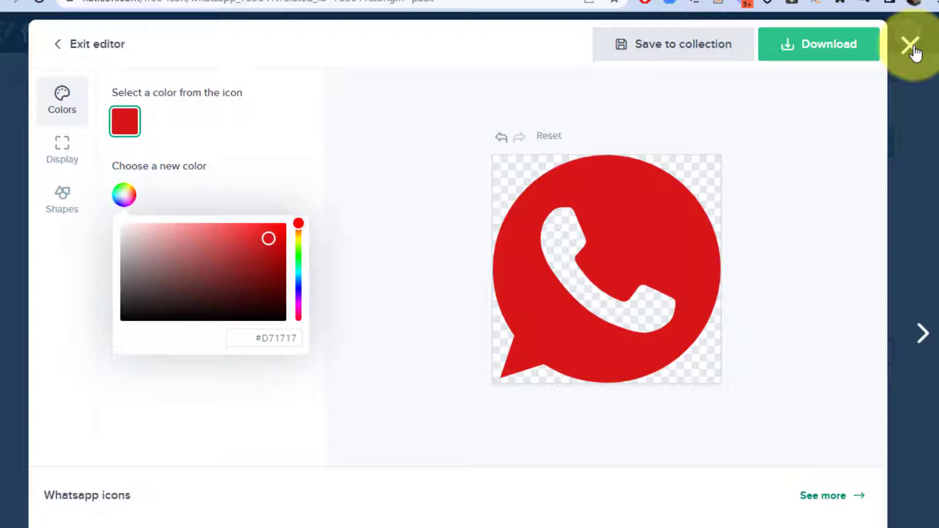
click(911, 46)
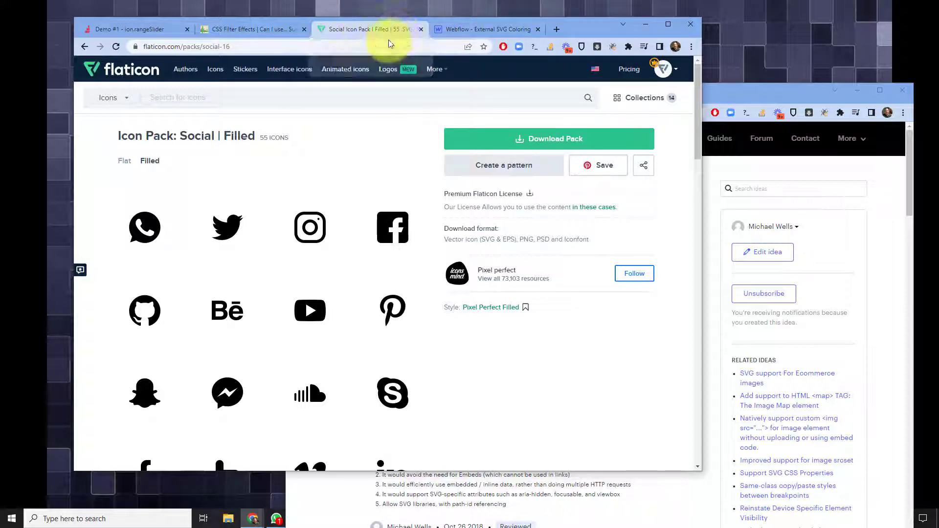
- In the Webflow project, select the black envelope, check the asset library and view its image settings
click(450, 32)
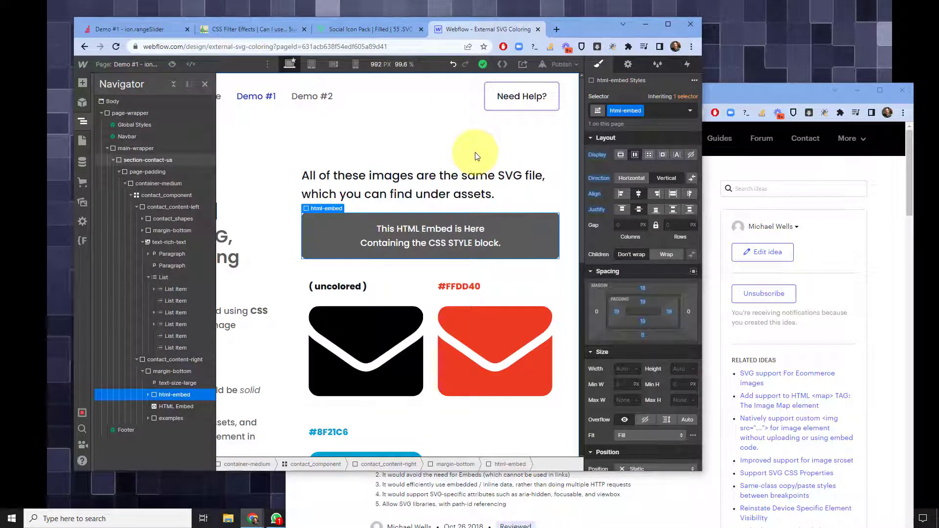
click(377, 323)
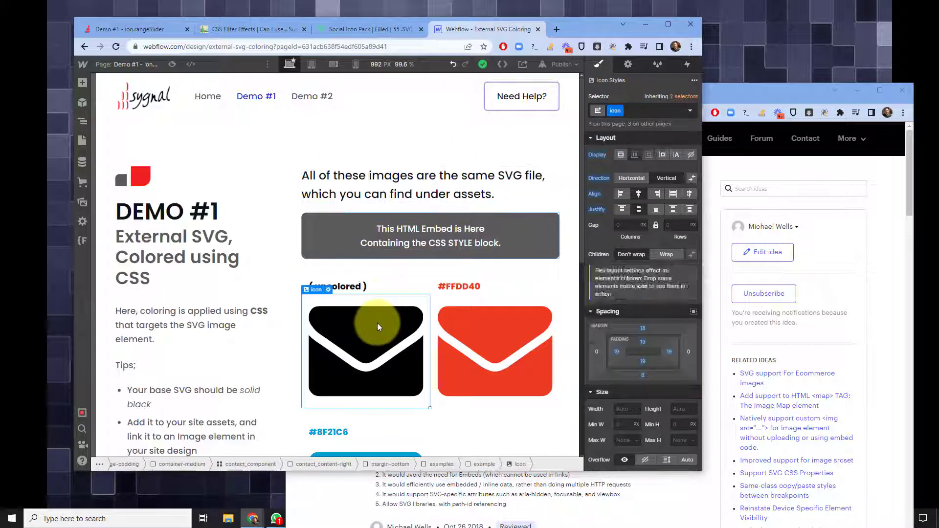
click(81, 203)
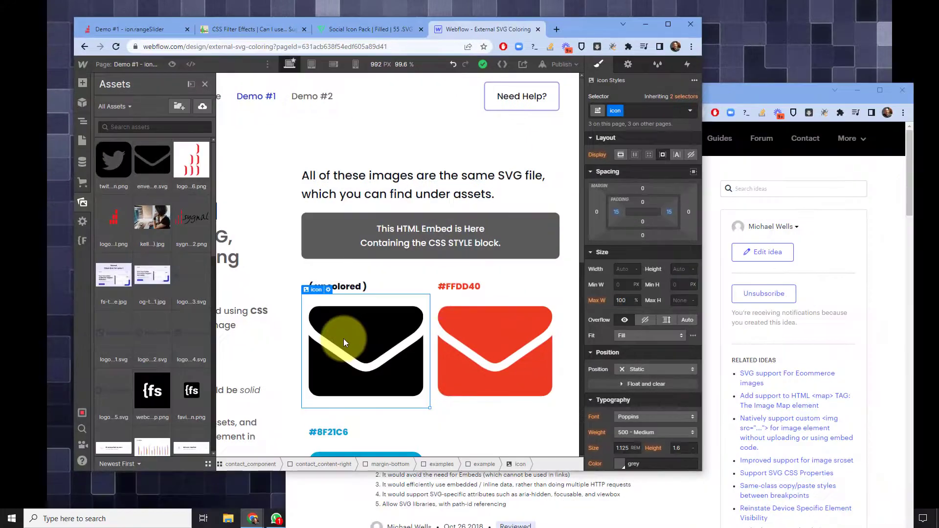
click(344, 338)
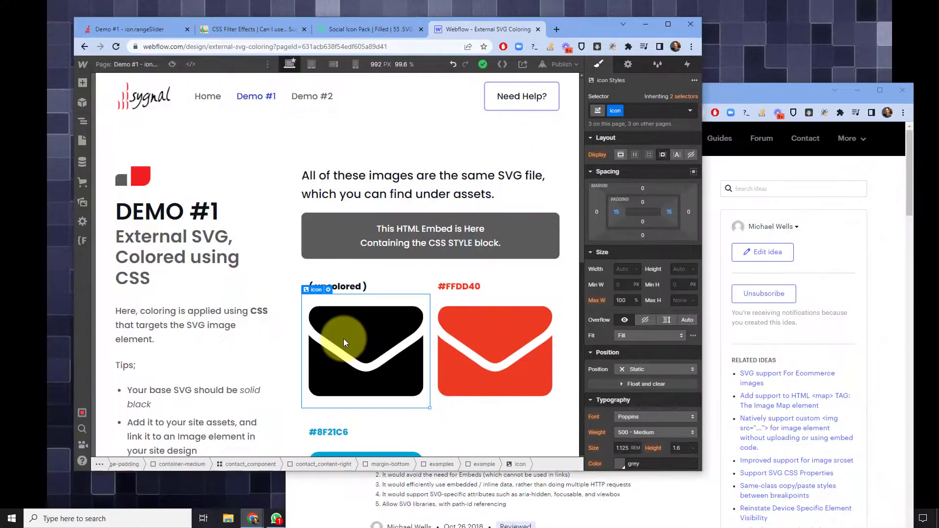
click(630, 62)
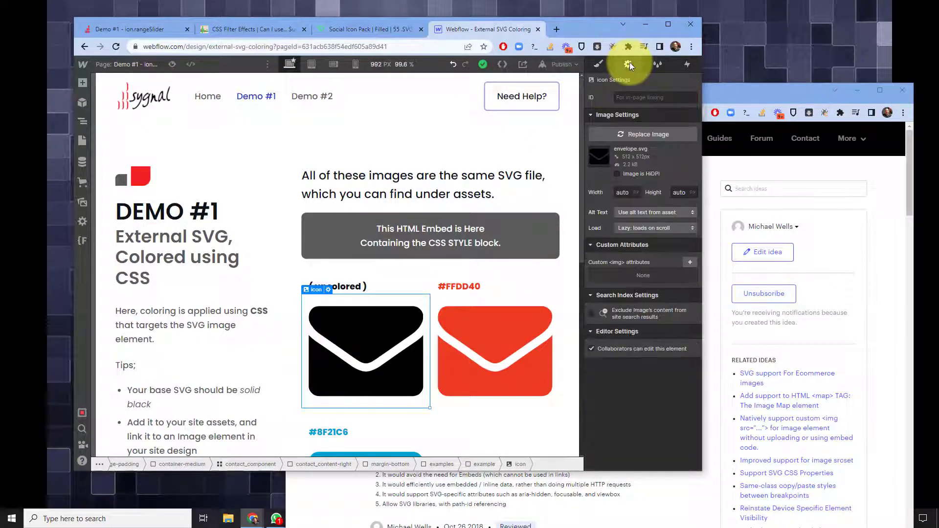
- Select the red and blue envelopes, the External SVG heading, and the CSS HTML Embed block
click(460, 336)
scroll(480, 368, down, 3)
click(378, 348)
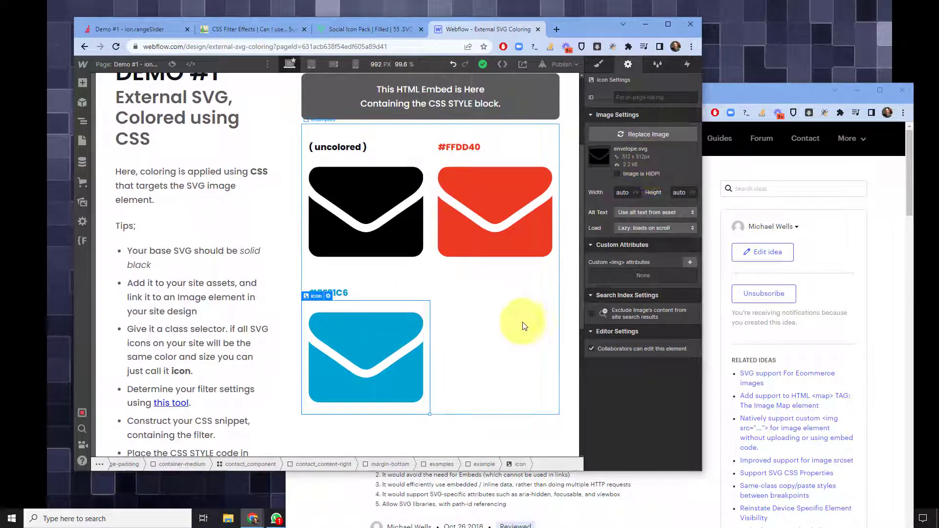
scroll(494, 325, up, 3)
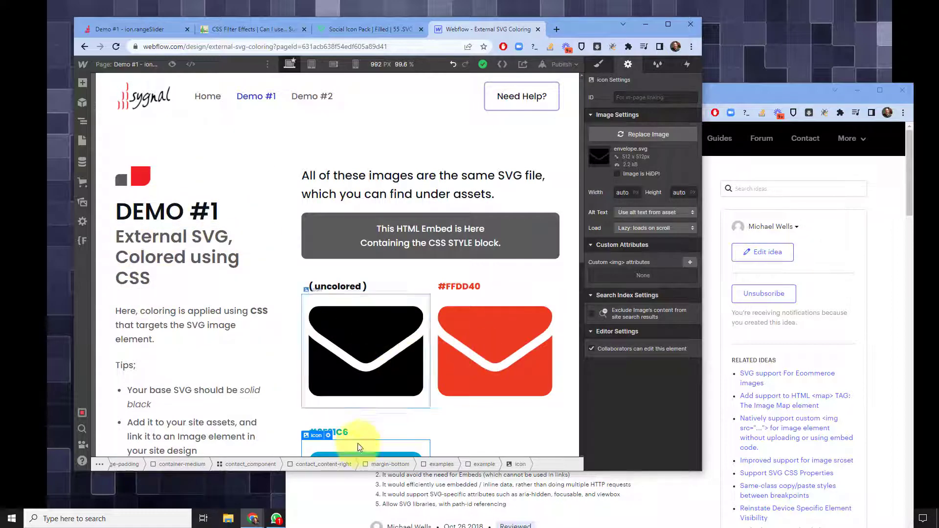
scroll(455, 372, down, 2)
scroll(438, 301, up, 2)
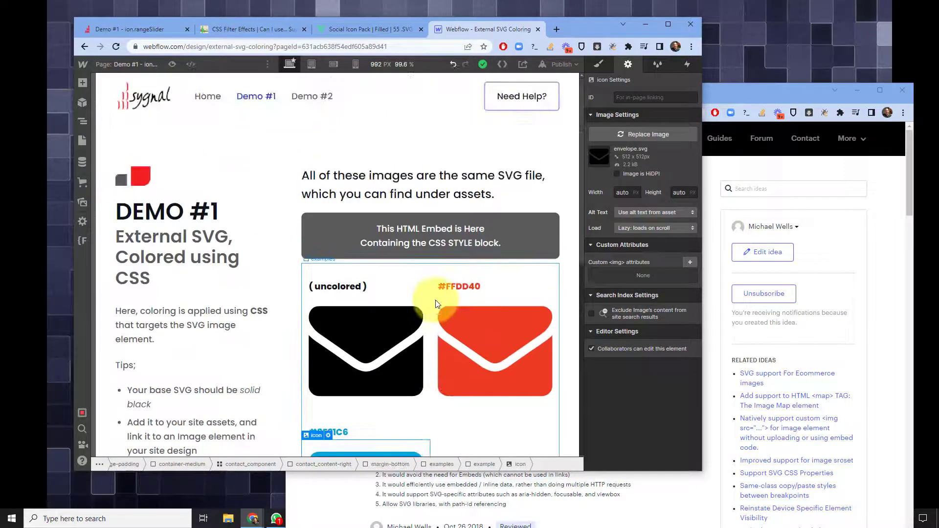
click(157, 276)
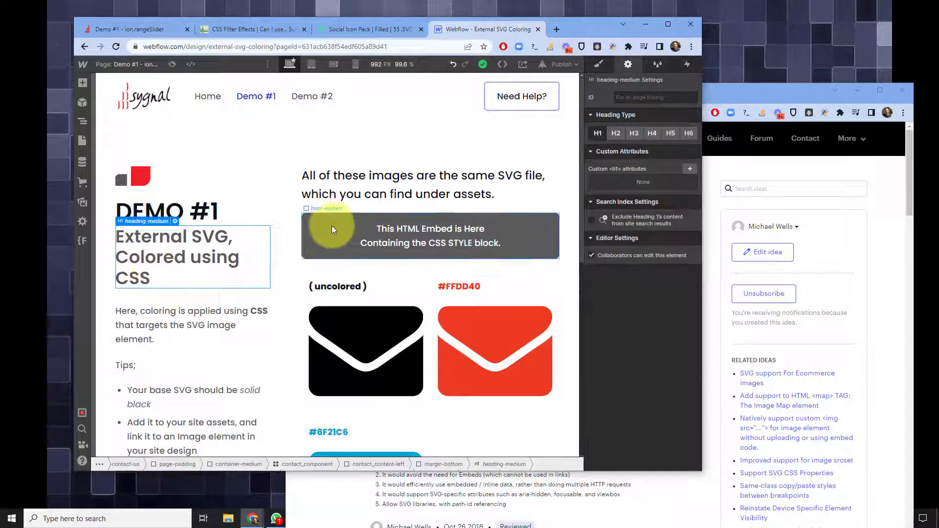
click(311, 248)
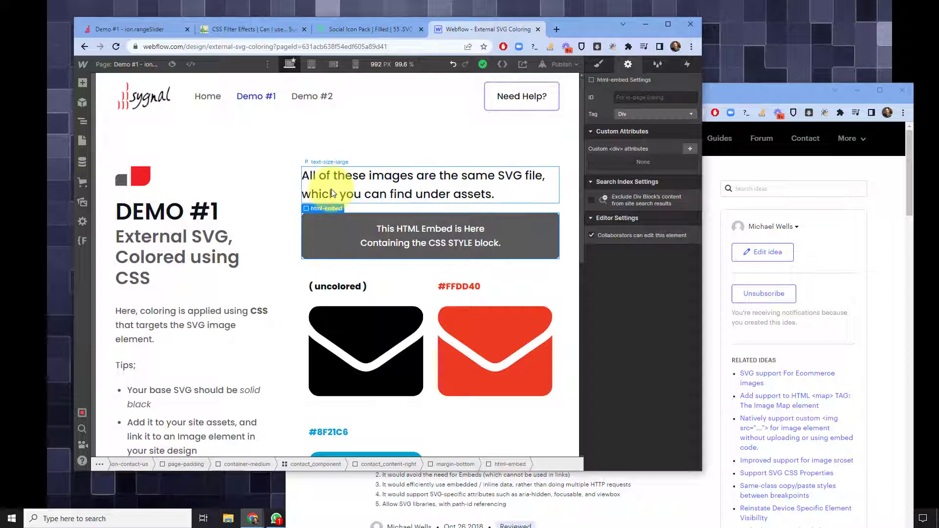
- Open Demo #2 and show the yellow envelope's filters: Invert 90%, Sepia 82%, Saturate 2230%, Hue-Rotate 321deg
click(123, 64)
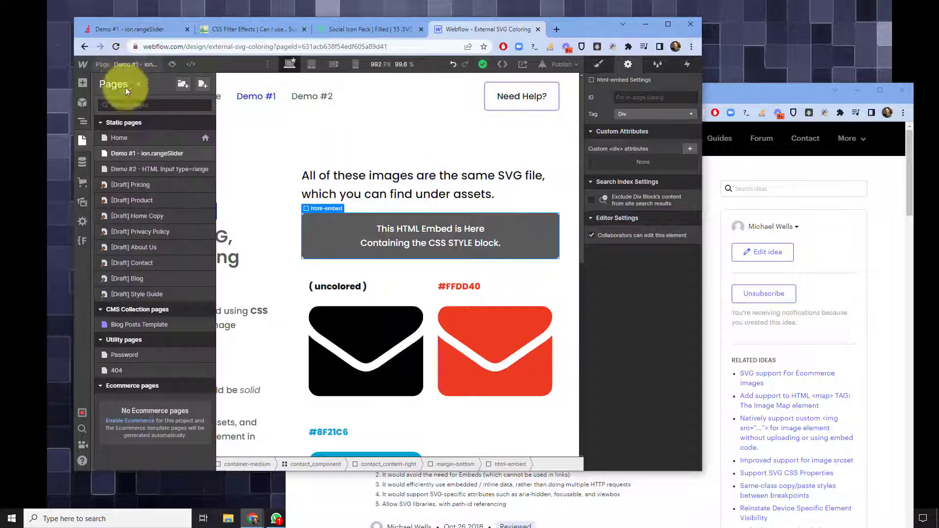
click(130, 168)
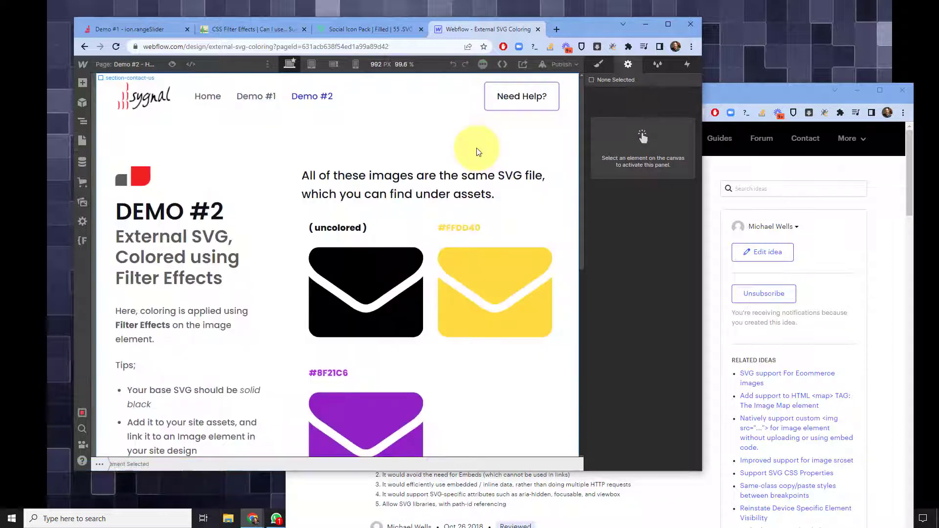
scroll(233, 324, down, 2)
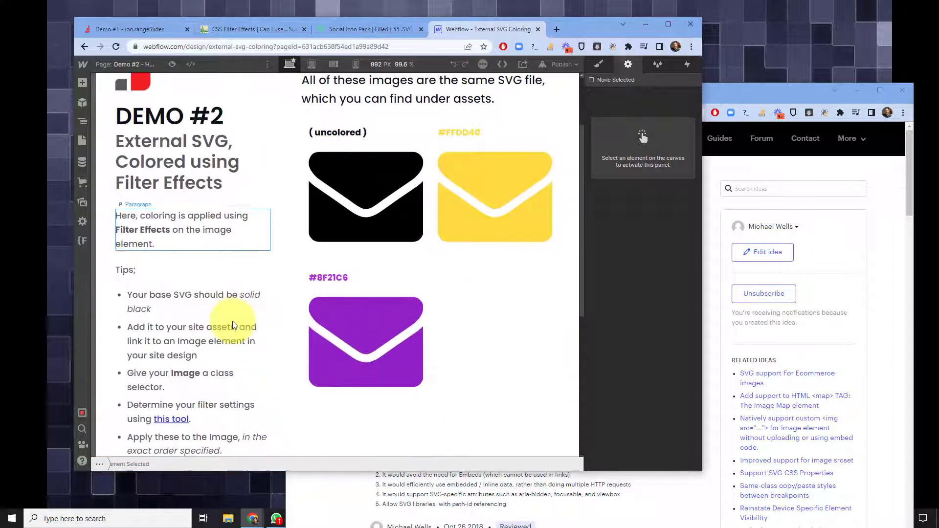
click(336, 198)
click(470, 204)
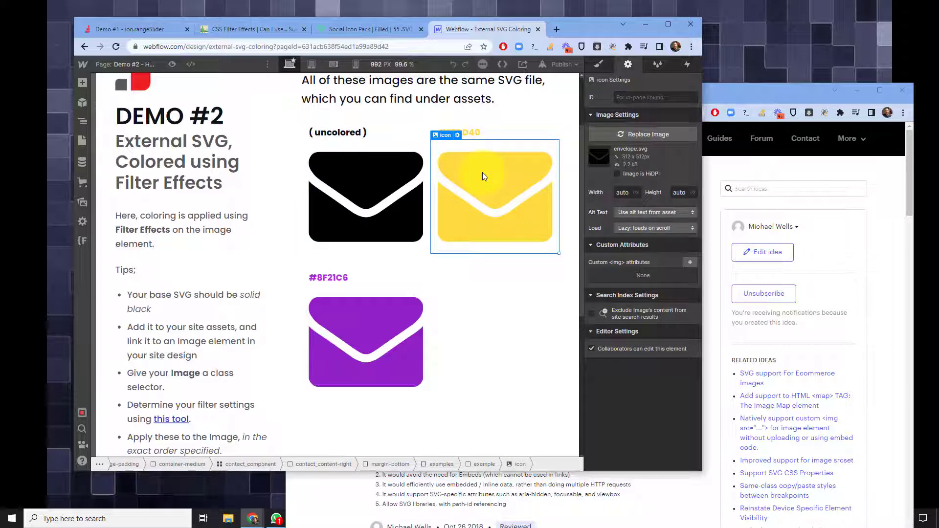
click(599, 64)
scroll(623, 254, down, 10)
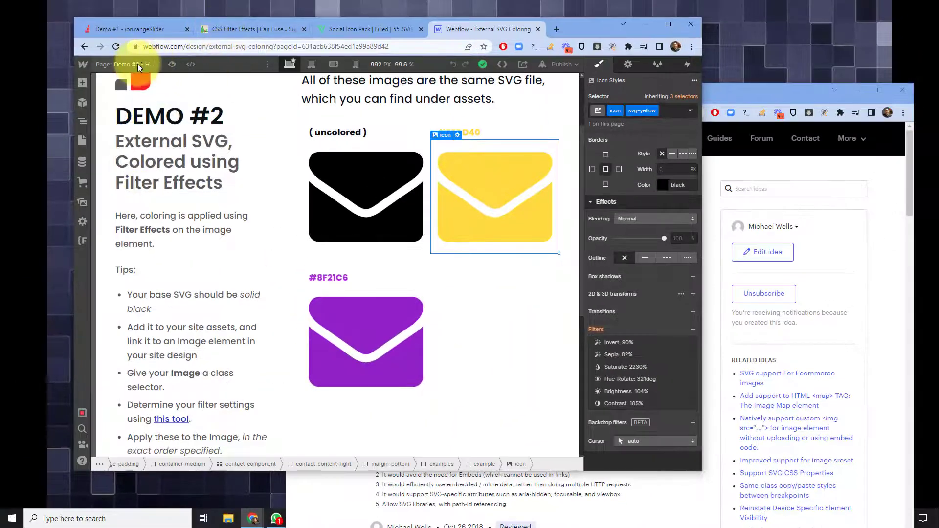
- Return to the Demo #1 page and select its blue and black envelope images
click(137, 64)
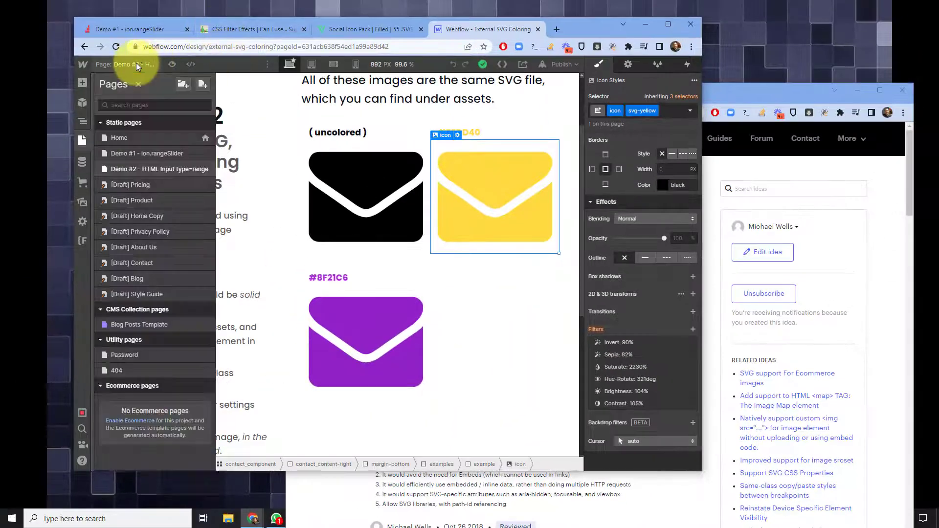
click(130, 156)
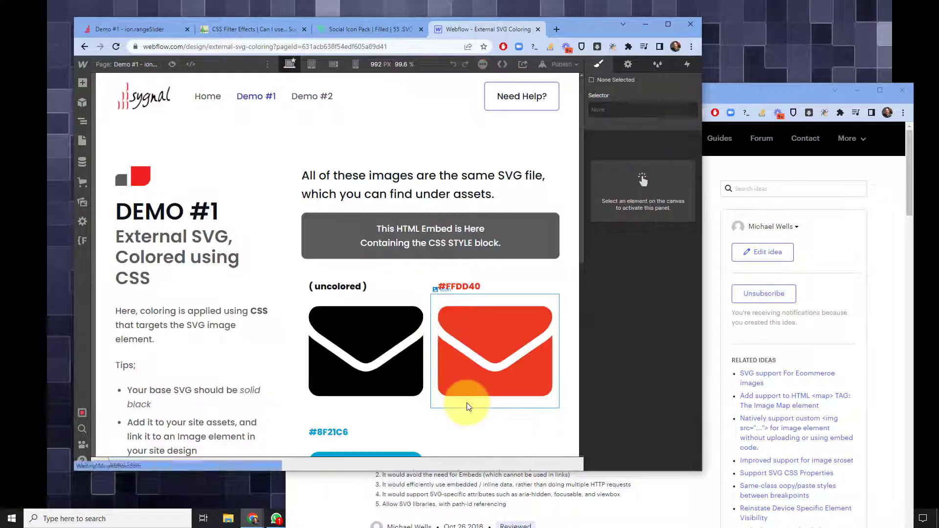
scroll(451, 373, down, 3)
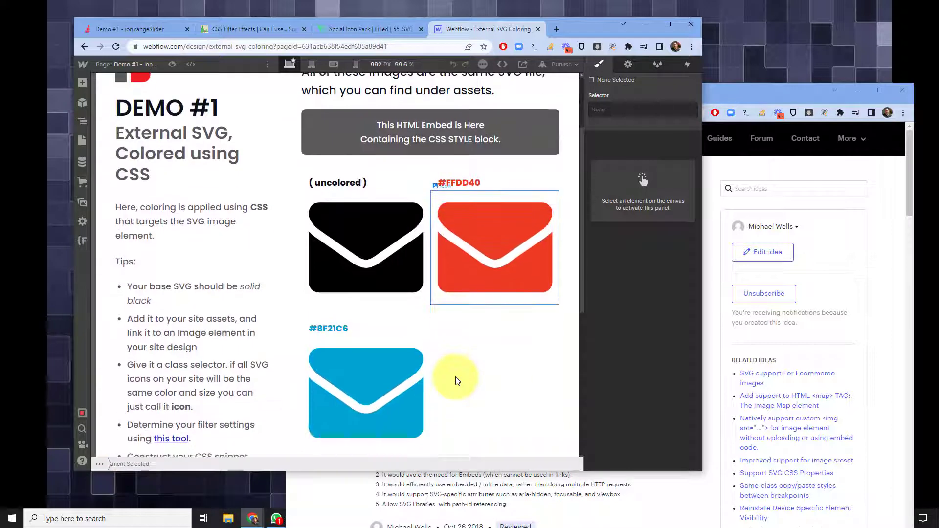
click(318, 353)
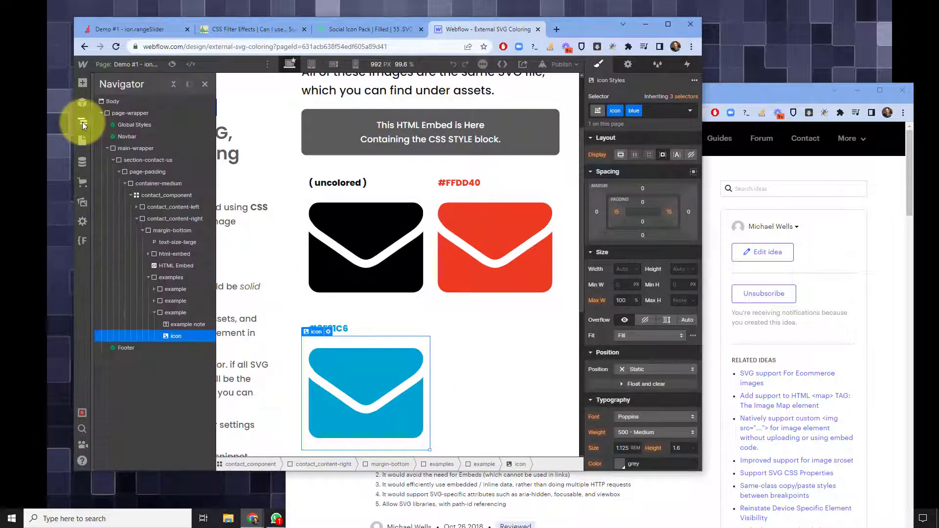
click(360, 238)
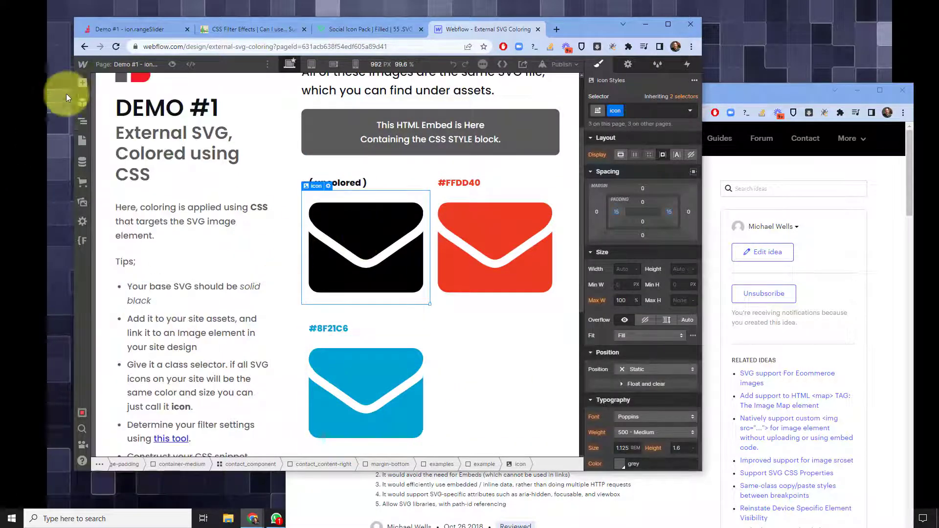
- In a widened Navigator, select the examples container and expand the new fourth black envelope example
click(82, 121)
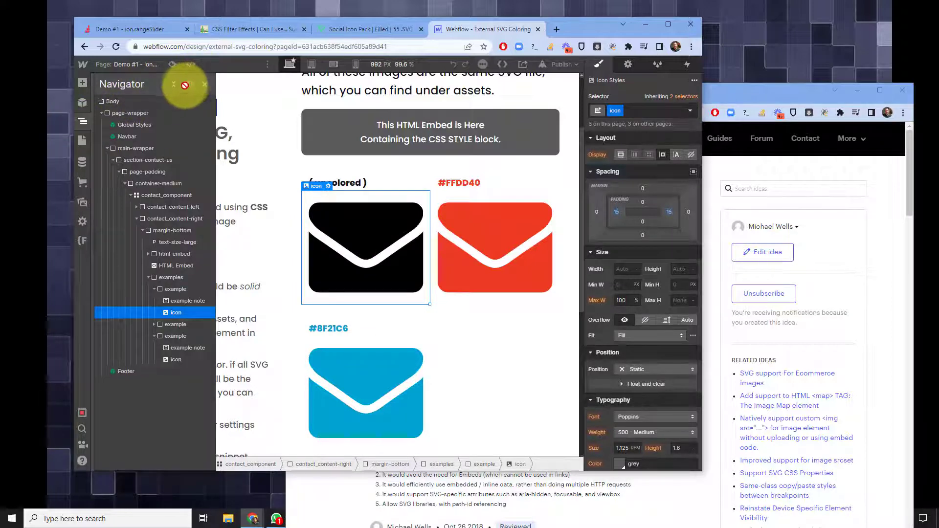
click(668, 24)
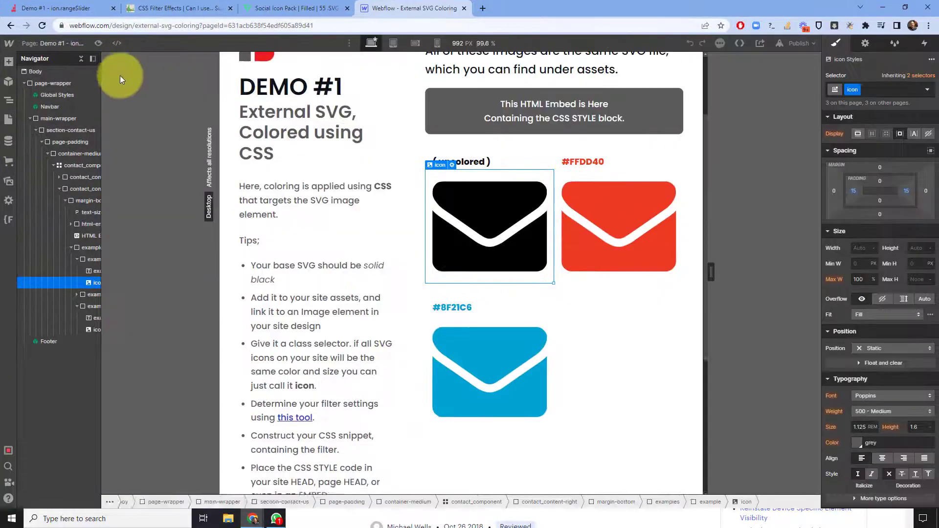
drag(99, 145, 141, 147)
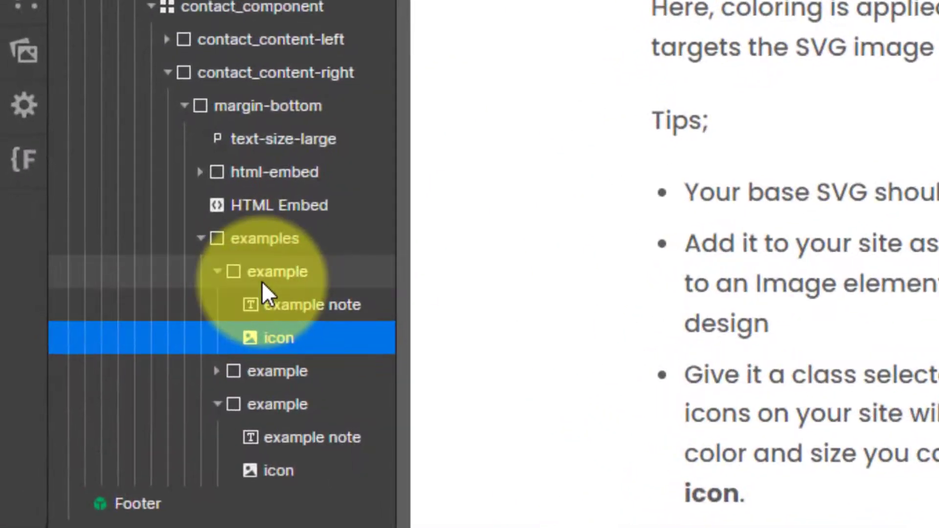
click(93, 262)
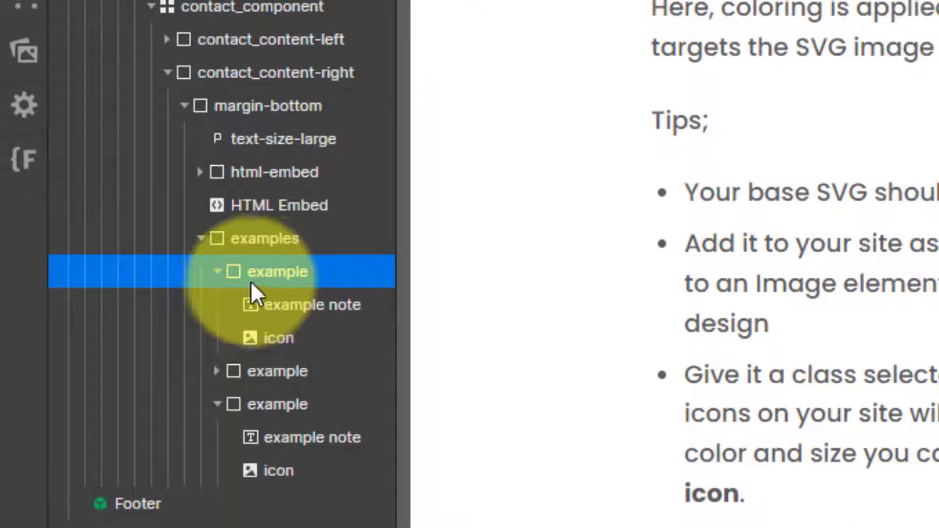
click(265, 241)
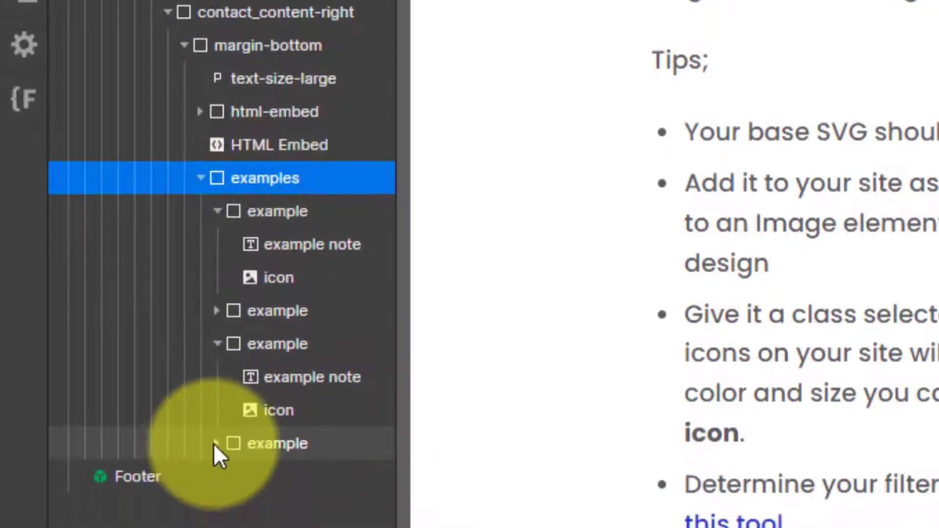
click(214, 442)
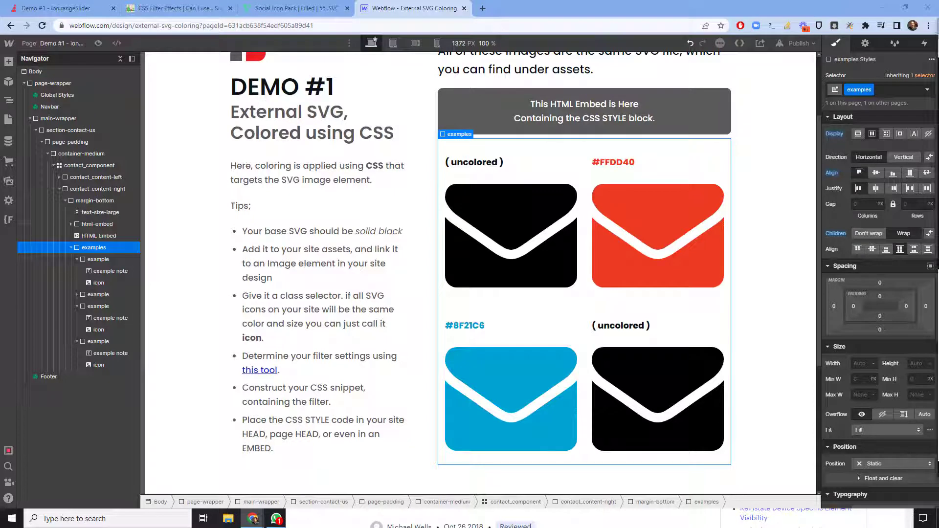
- Sample the green 47CF73 from the CodePen page with a screen colour picker and copy it
drag(938, 66, 883, 65)
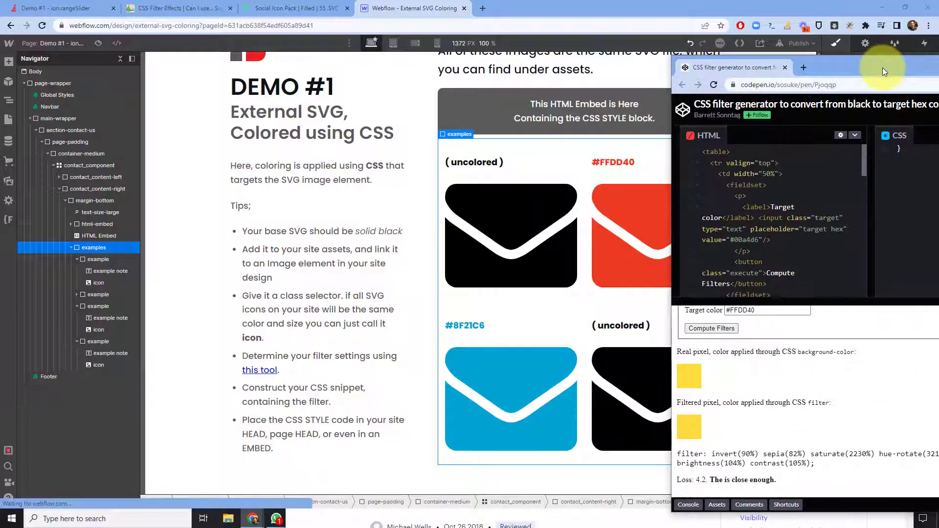
key(super+shift+c)
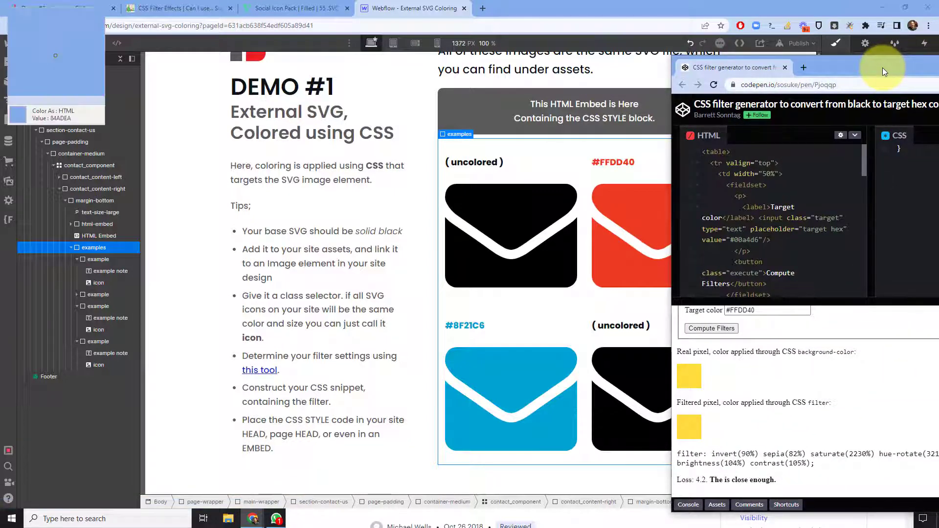
click(745, 118)
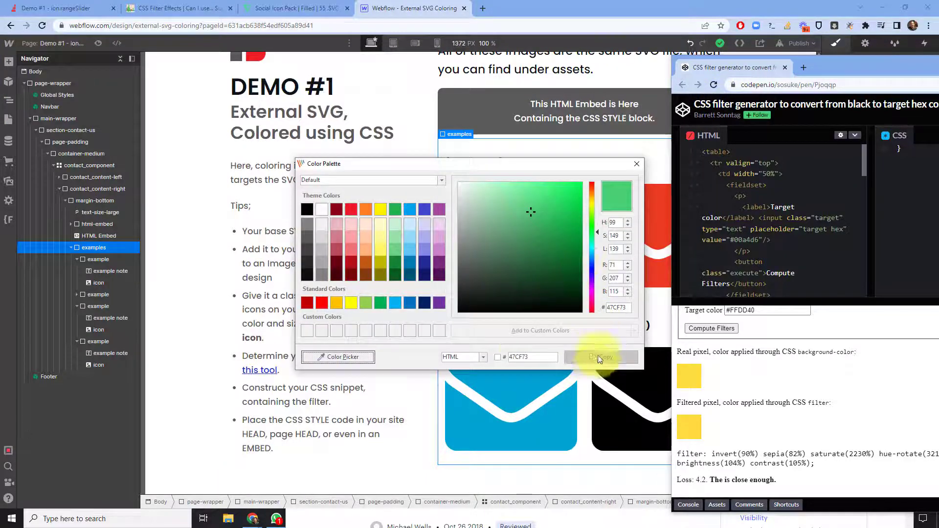
double_click(516, 357)
click(601, 357)
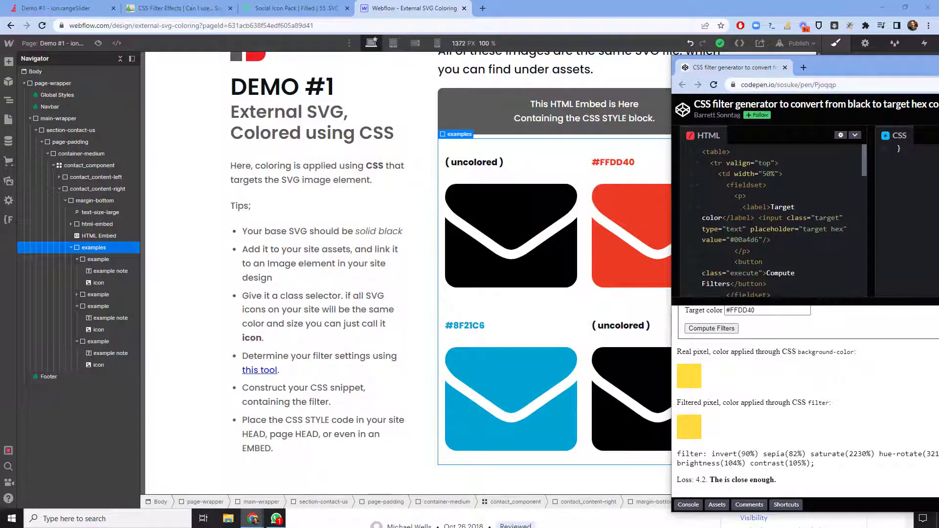
- Replace the bottom-right example's (uncolored ) note text with #47CF73
click(639, 126)
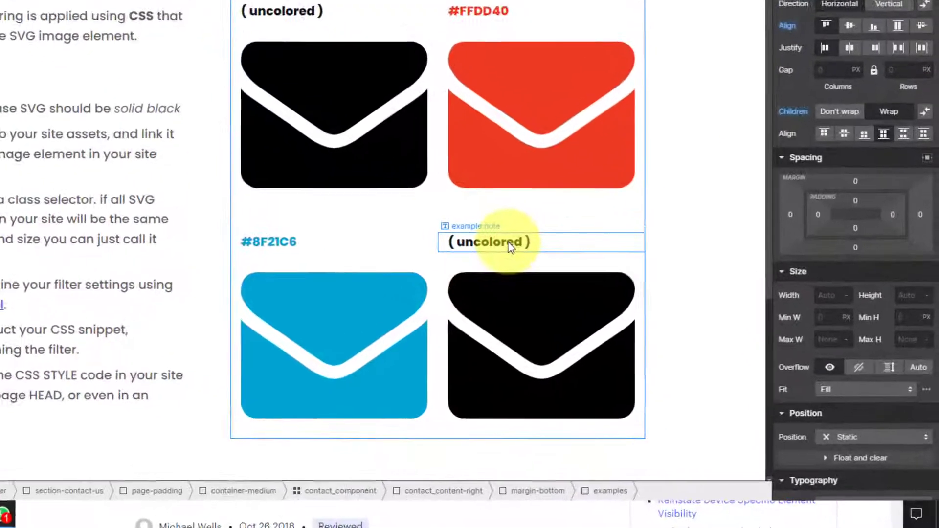
double_click(609, 309)
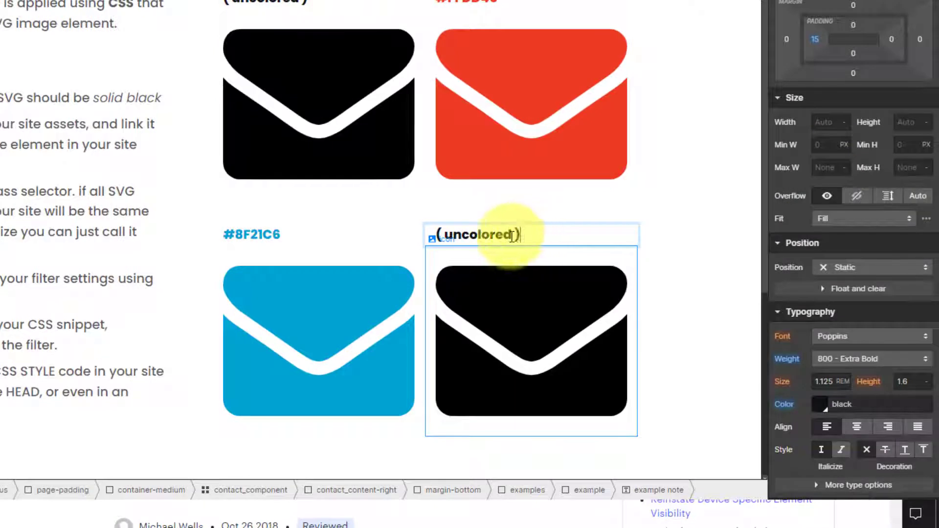
drag(519, 235, 422, 233)
text(#)
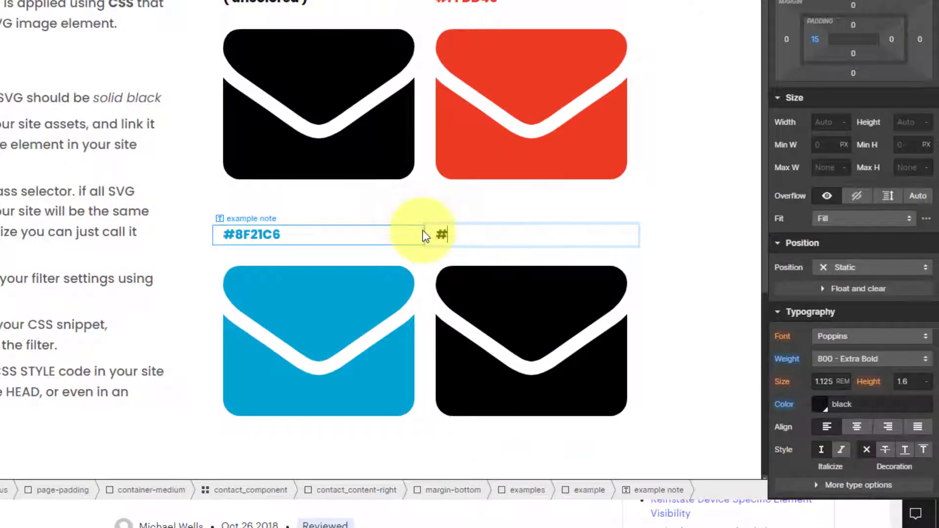
key(ctrl+v)
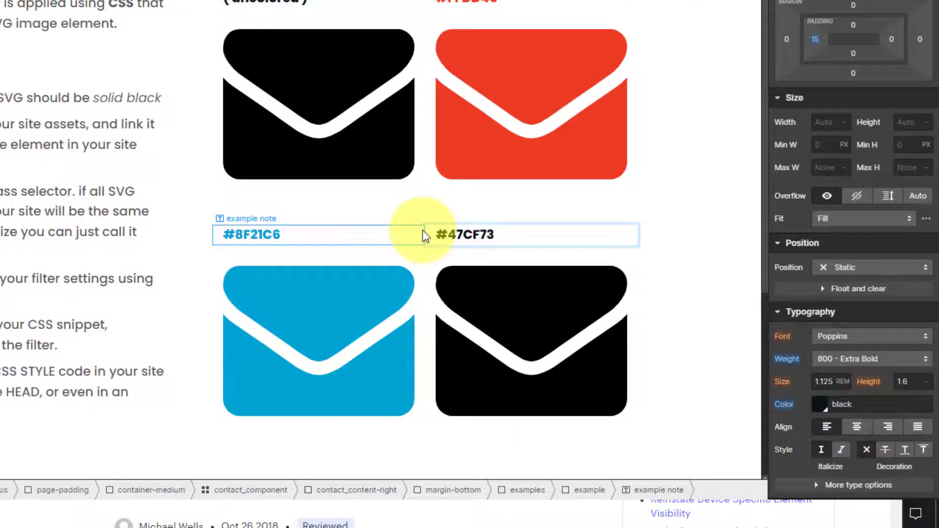
click(521, 326)
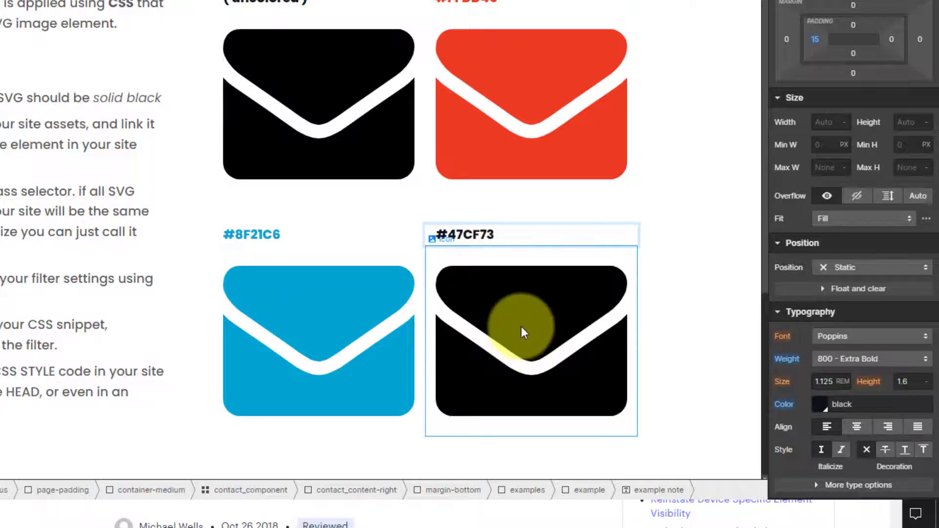
click(508, 233)
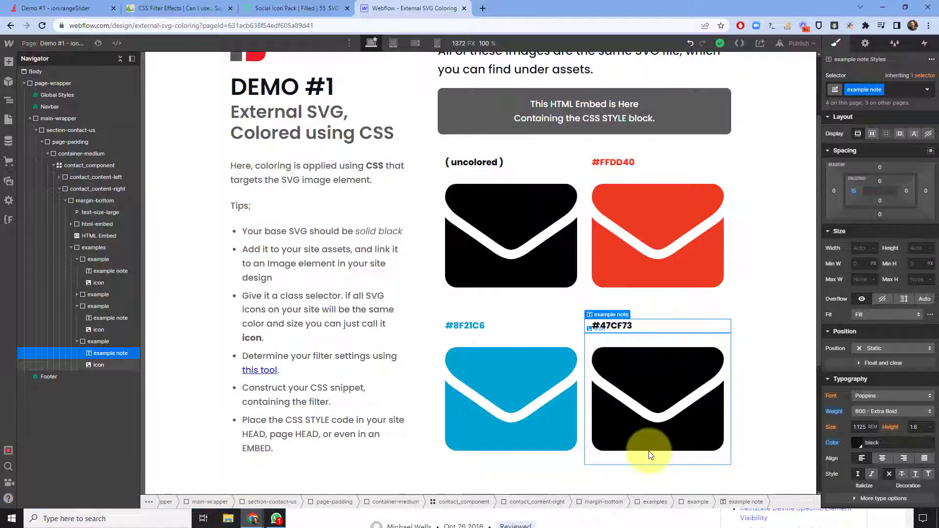
- Set the CodePen filter generator's target colour to #47CF73 and compute the filters
click(650, 377)
click(614, 324)
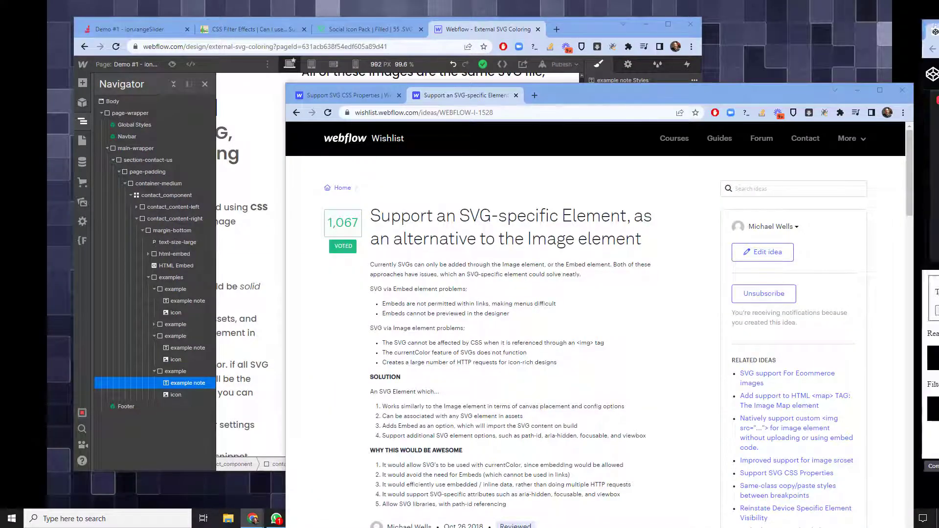
drag(938, 19, 500, 49)
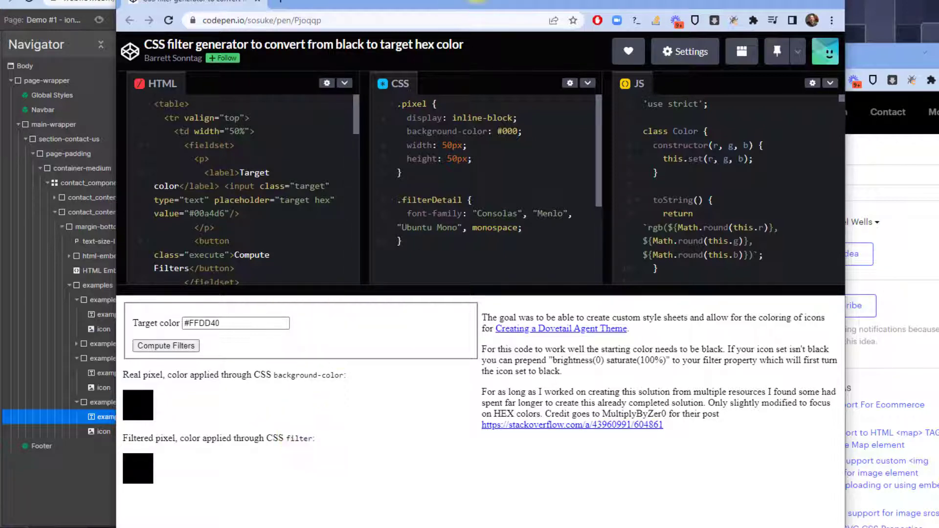
drag(416, 1, 338, 1)
triple_click(134, 326)
key(ctrl+v)
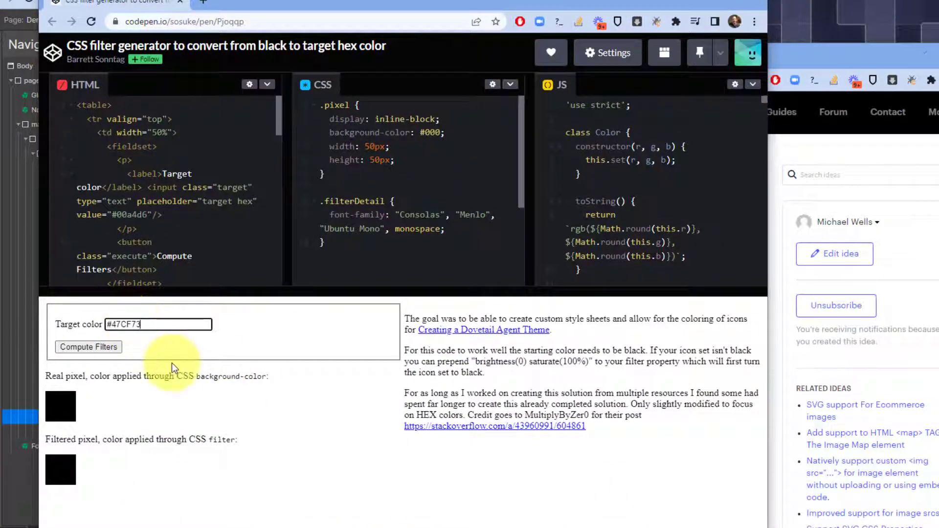
click(88, 348)
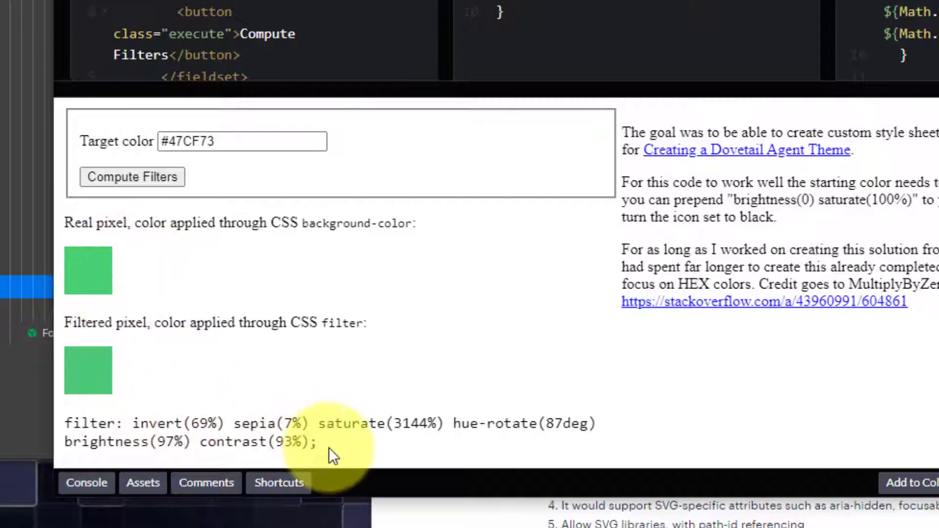
- Select both lines of the generated #47CF73 filter output
drag(328, 445, 63, 382)
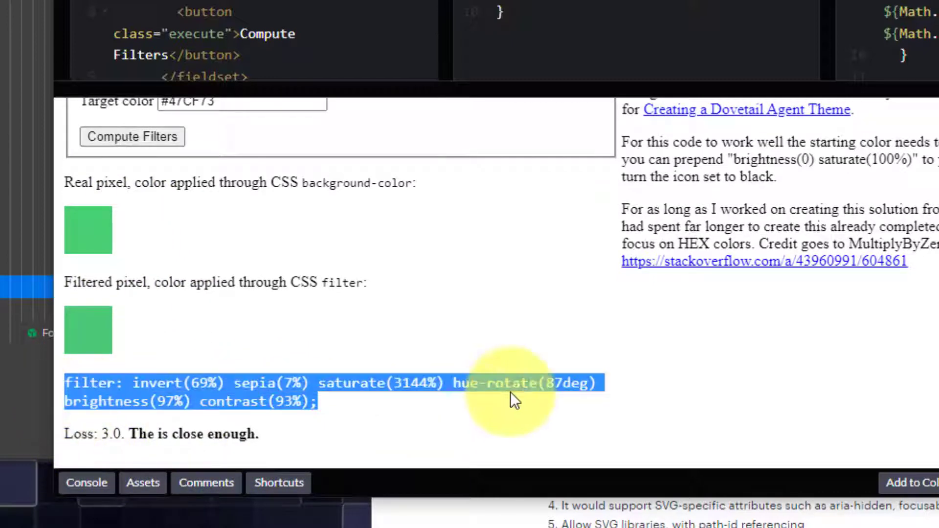
click(332, 409)
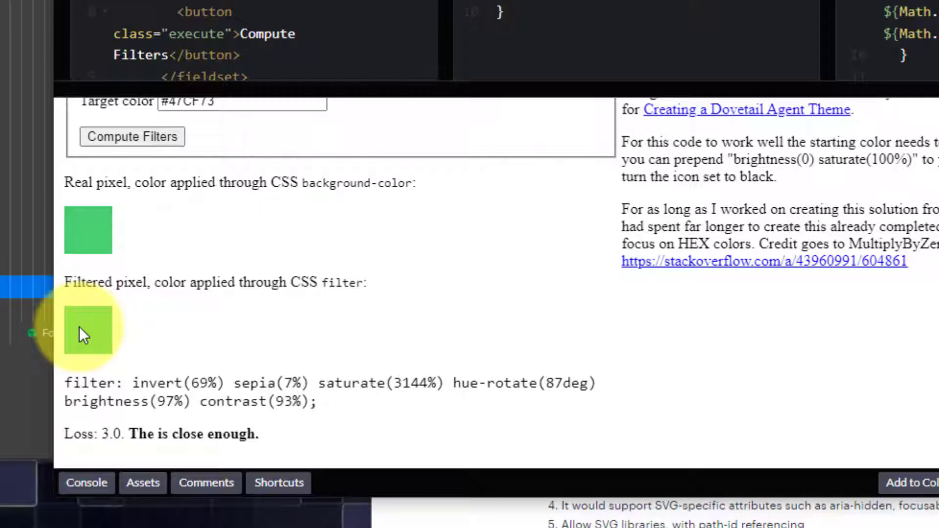
drag(334, 407, 64, 386)
key(ctrl+c)
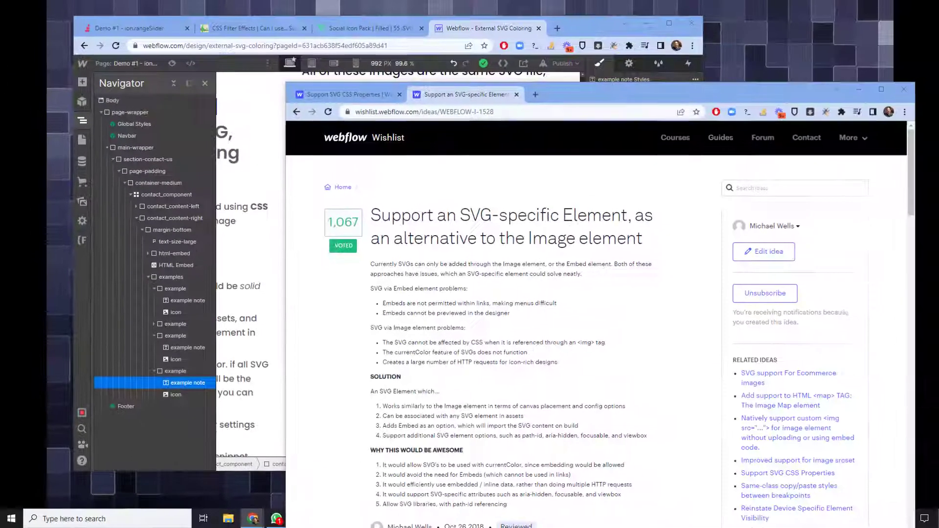
- Bring Webflow forward maximized and select the HTML Embed inside html-embed in the Navigator
click(578, 27)
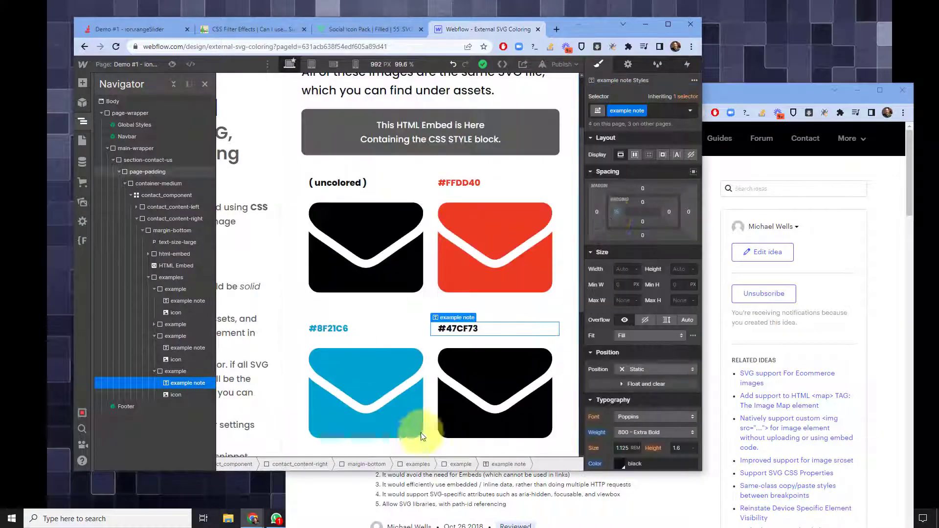
click(406, 141)
click(339, 136)
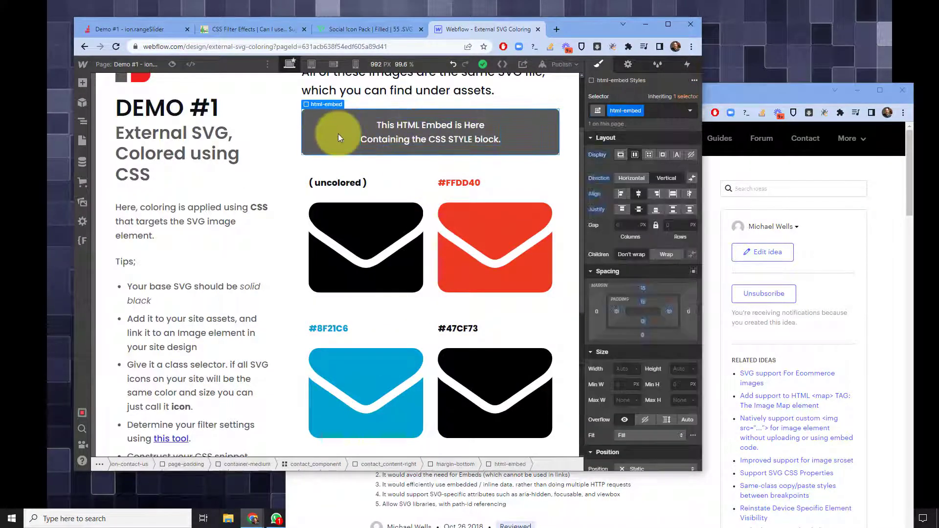
click(82, 121)
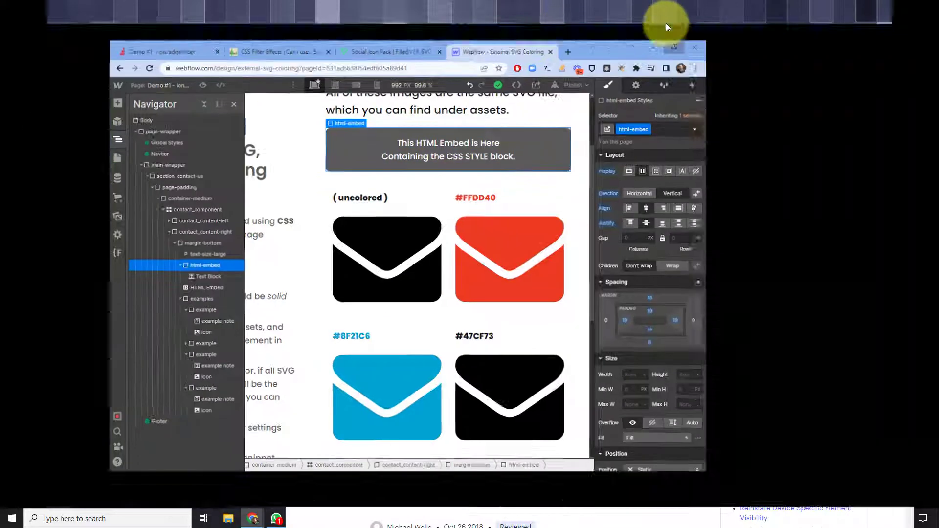
click(667, 24)
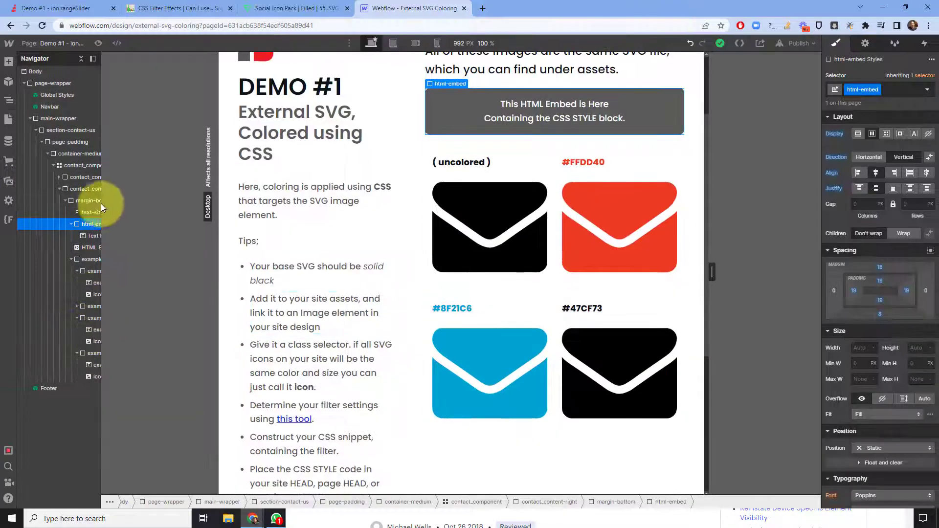
drag(101, 205, 128, 203)
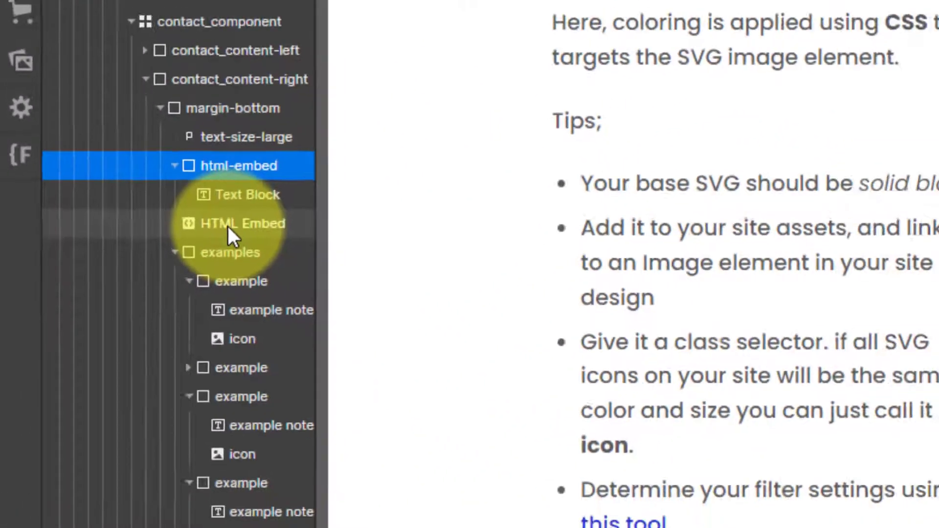
click(277, 217)
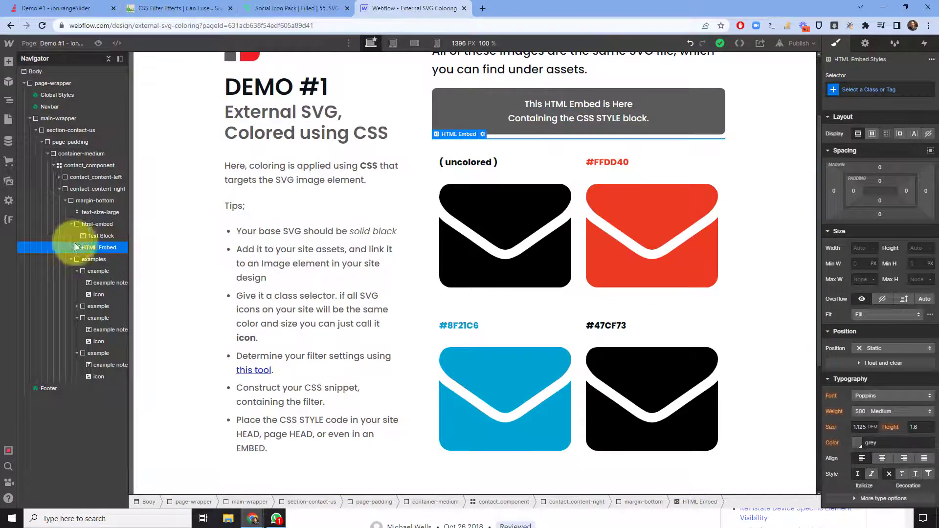
- Open the HTML Embed's code editor and add blank lines after the .icon.blue rule
click(866, 44)
click(880, 111)
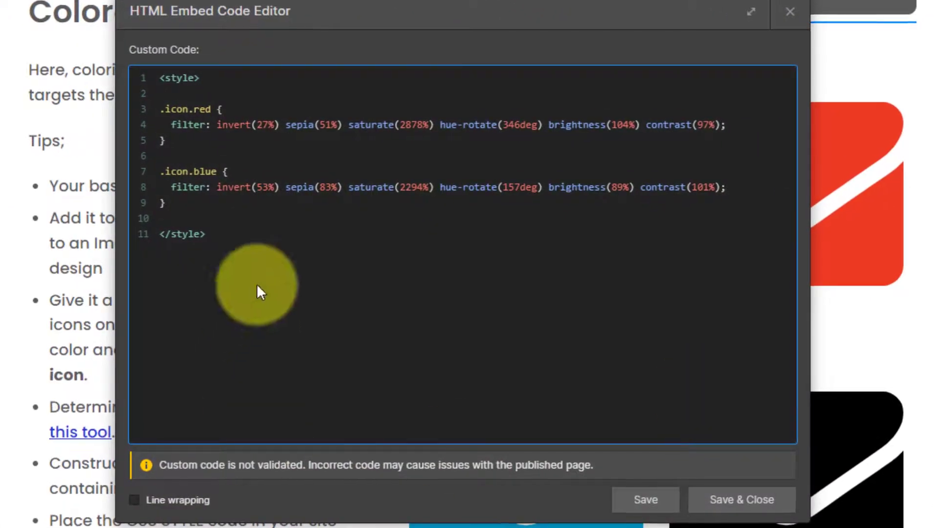
click(178, 215)
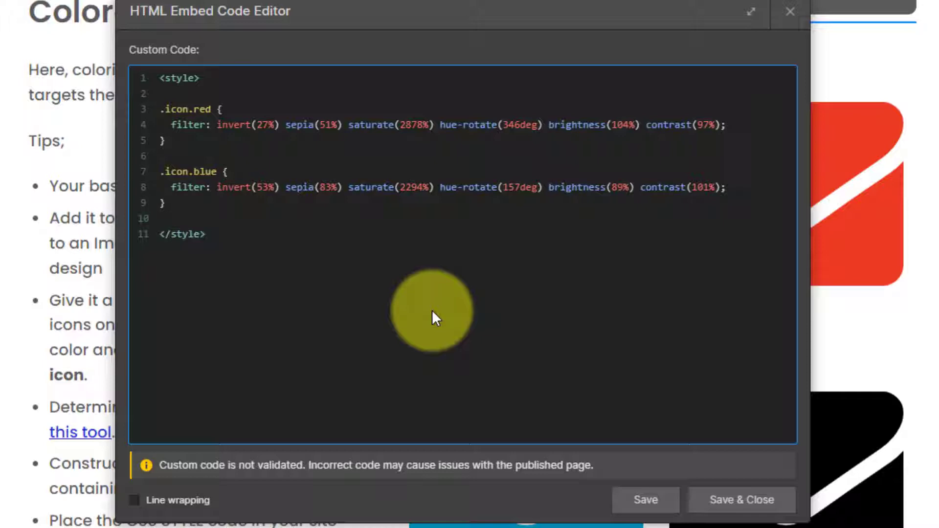
key(Return)
key(Return)
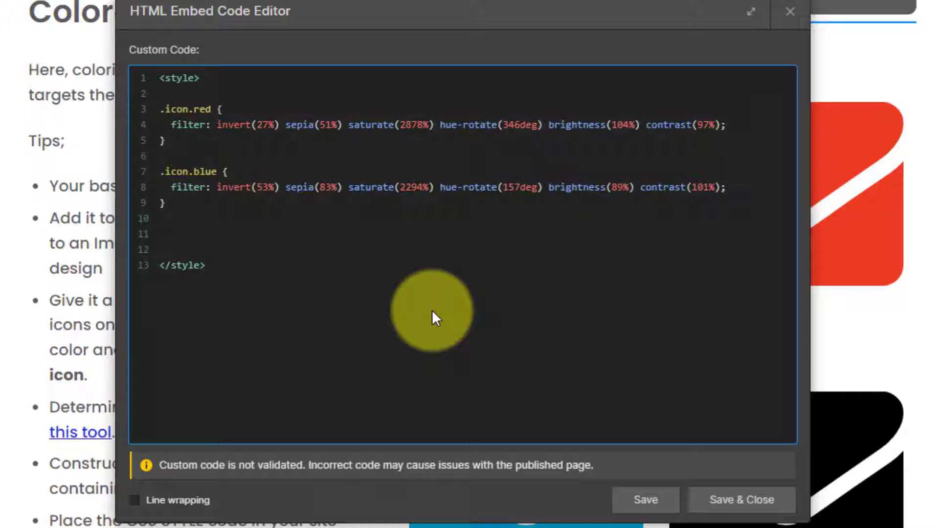
- Write an .icon.green rule containing the pasted, indented #47CF73 filter and save the code
text(.icon.green {)
key(Return)
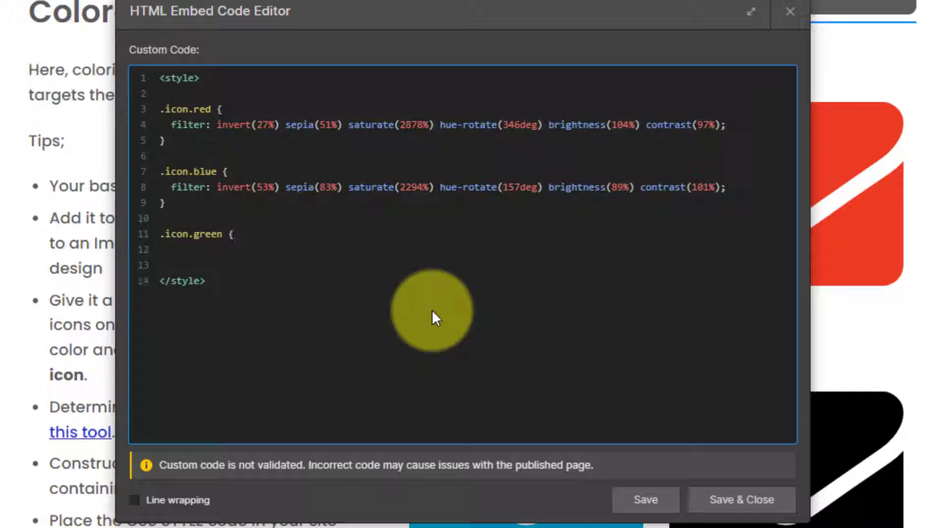
key(Return)
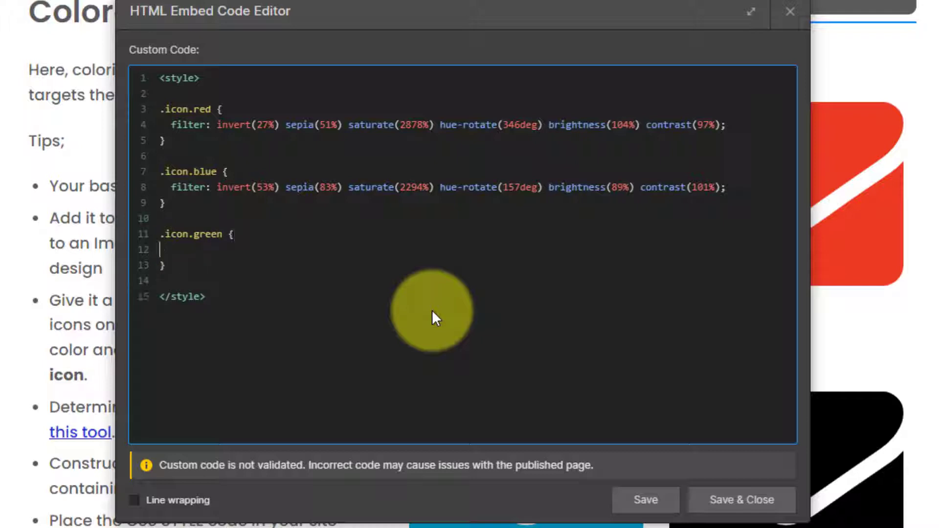
key(Right)
key(shift+Left)
key(Right)
key(ctrl+v)
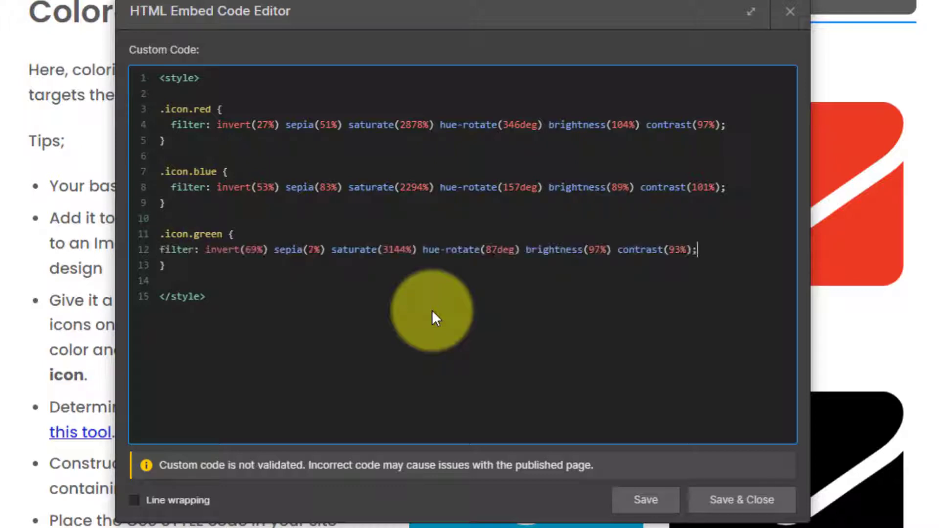
key(Home)
key(Tab)
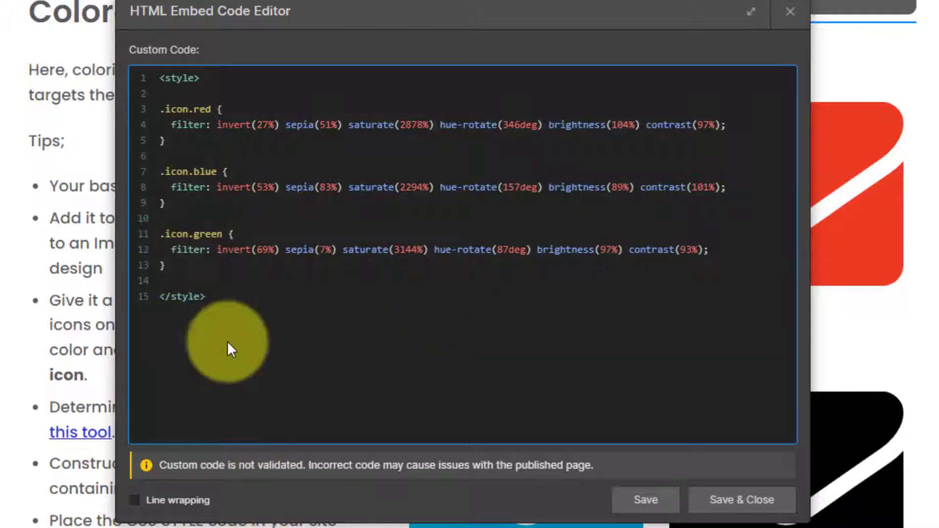
click(711, 497)
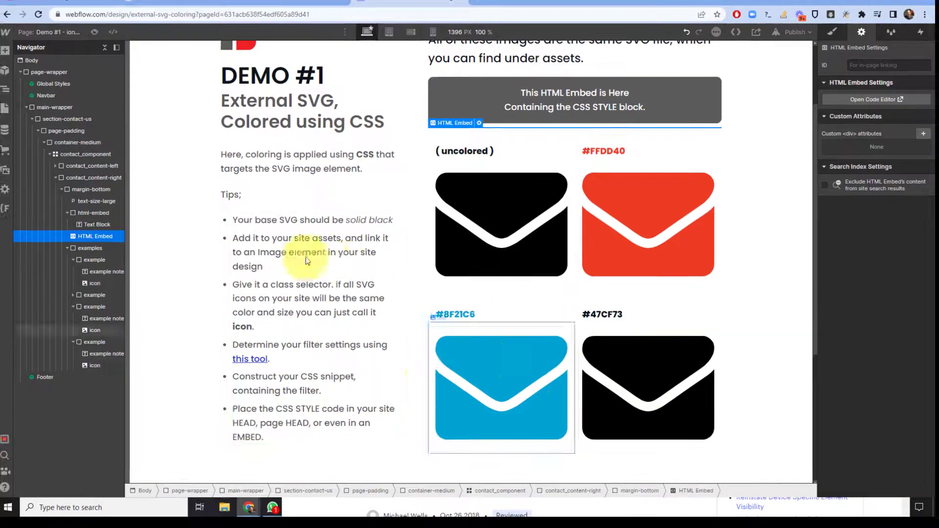
- Add a new green combo class to the fourth envelope's icon class
click(626, 360)
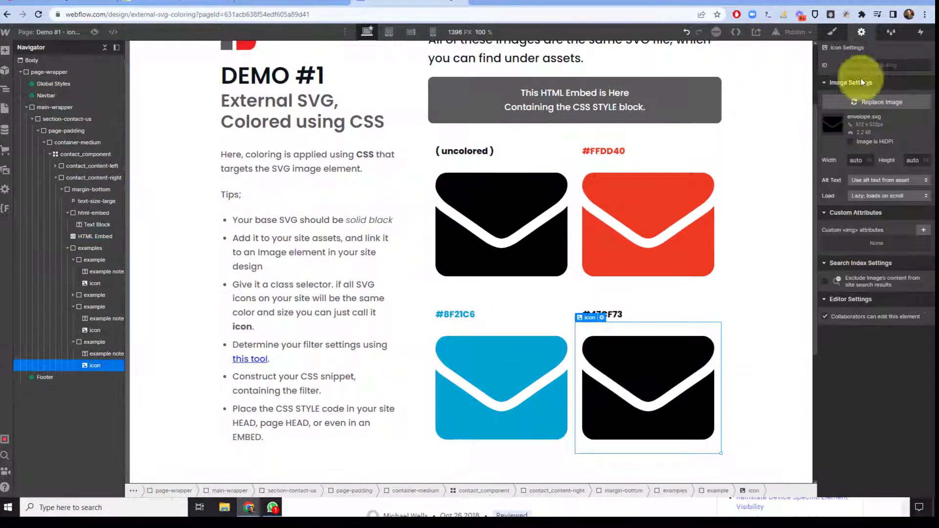
key(s)
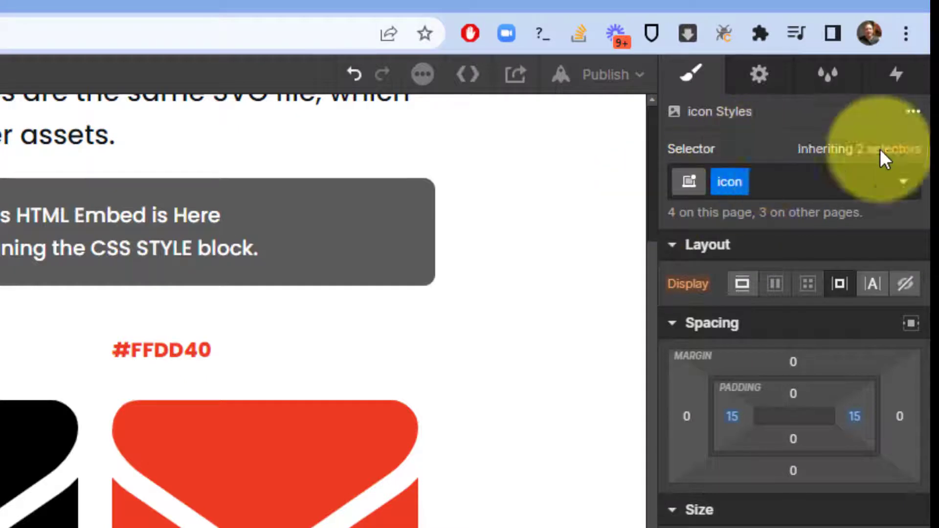
click(784, 186)
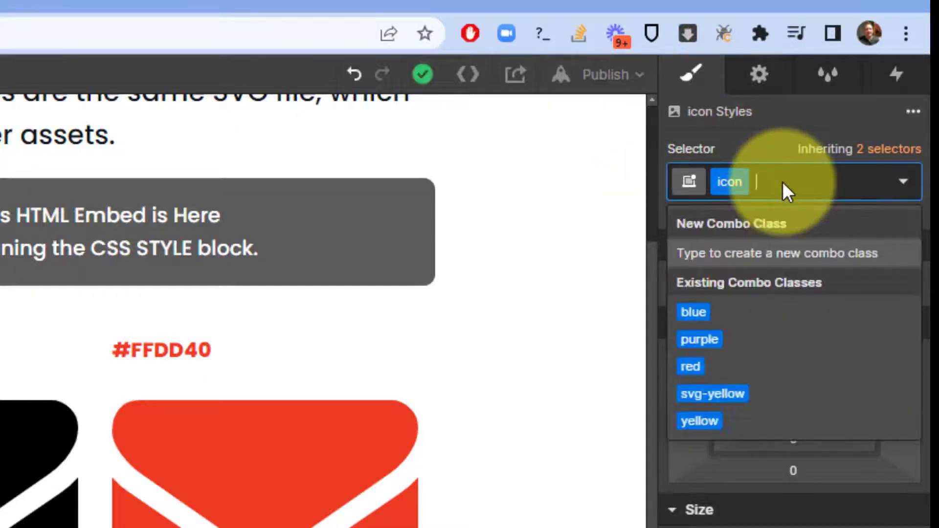
text(green)
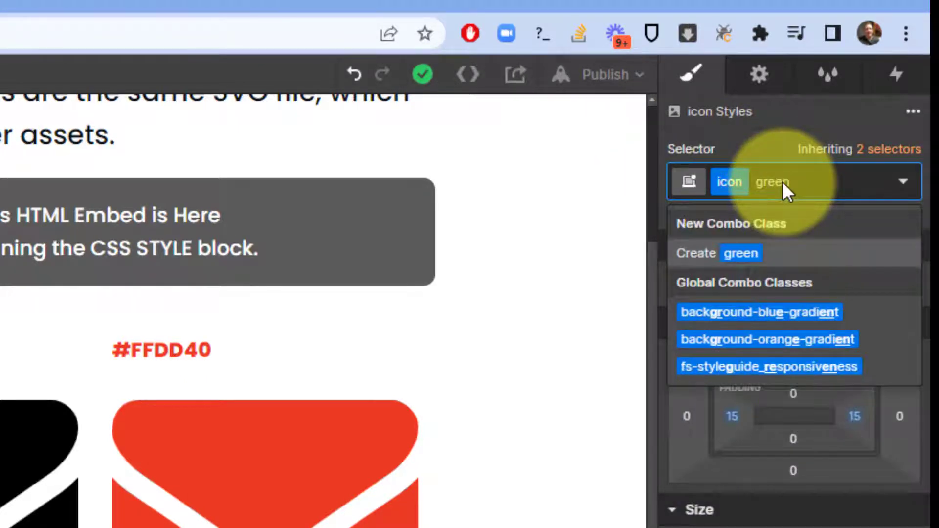
key(Return)
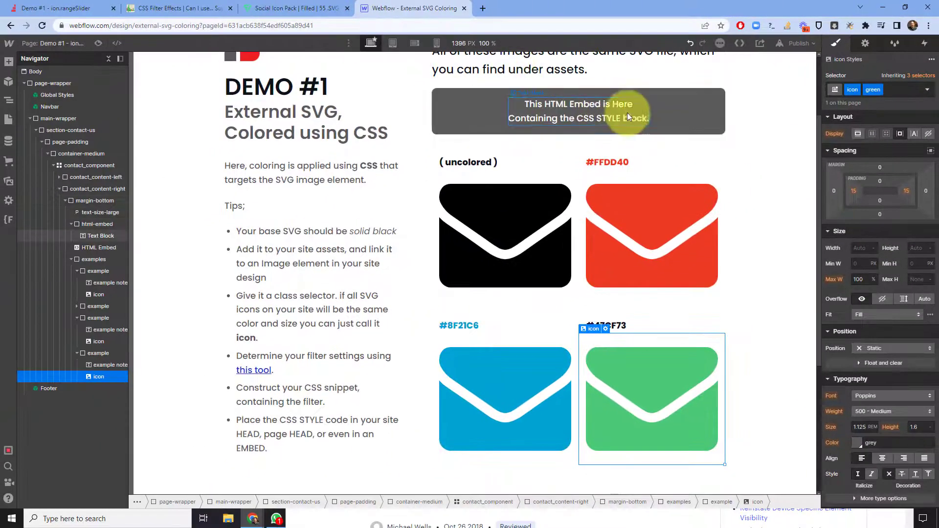
- Give the #47CF73 label a green combo class
click(615, 327)
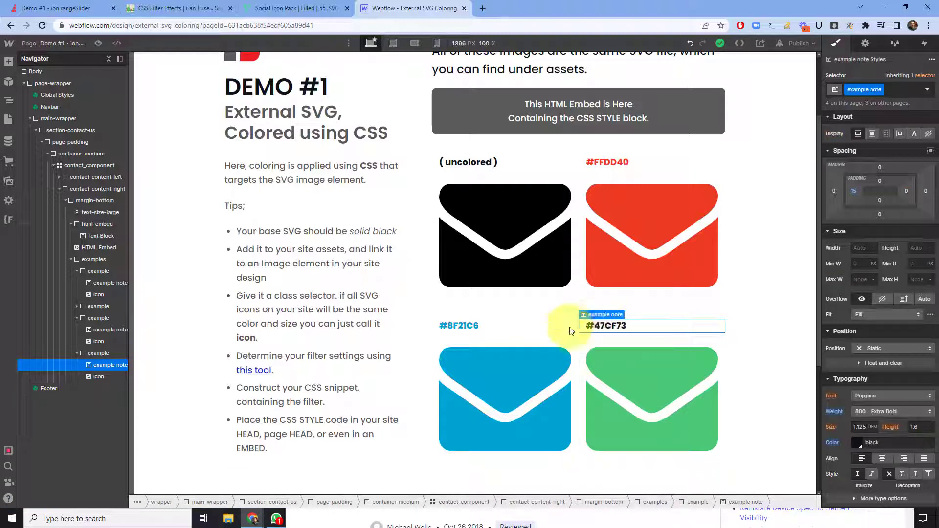
click(452, 321)
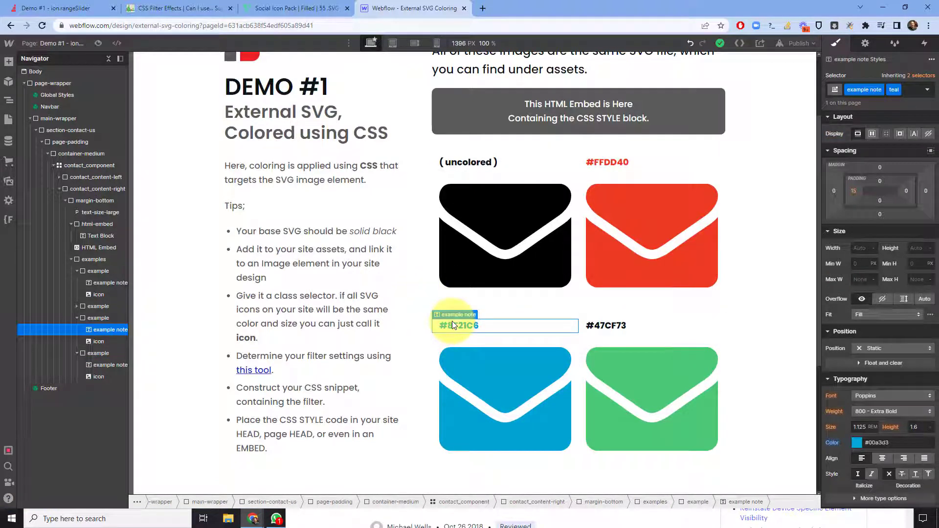
click(611, 325)
click(892, 89)
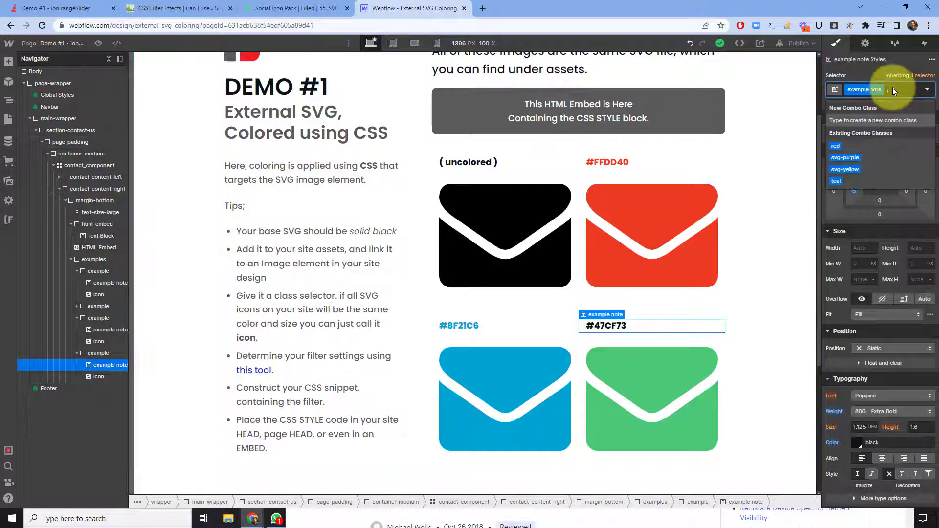
text(green)
key(Return)
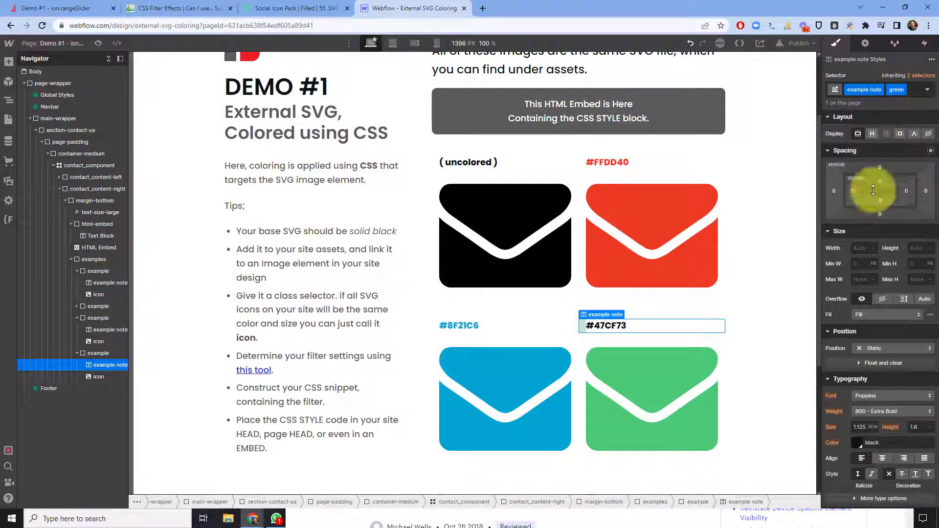
- Set the label's Typography colour to hex 47CF73
scroll(886, 351, down, 3)
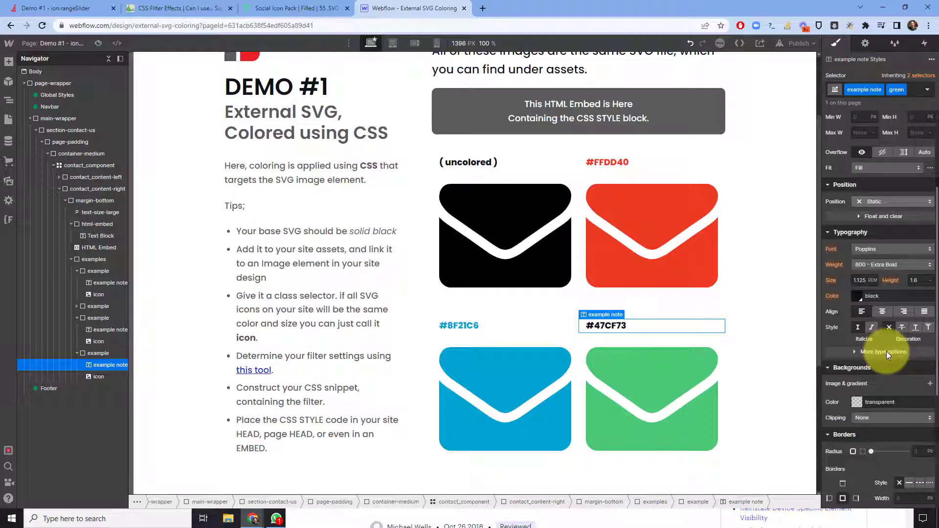
click(858, 296)
click(840, 418)
key(ctrl+v)
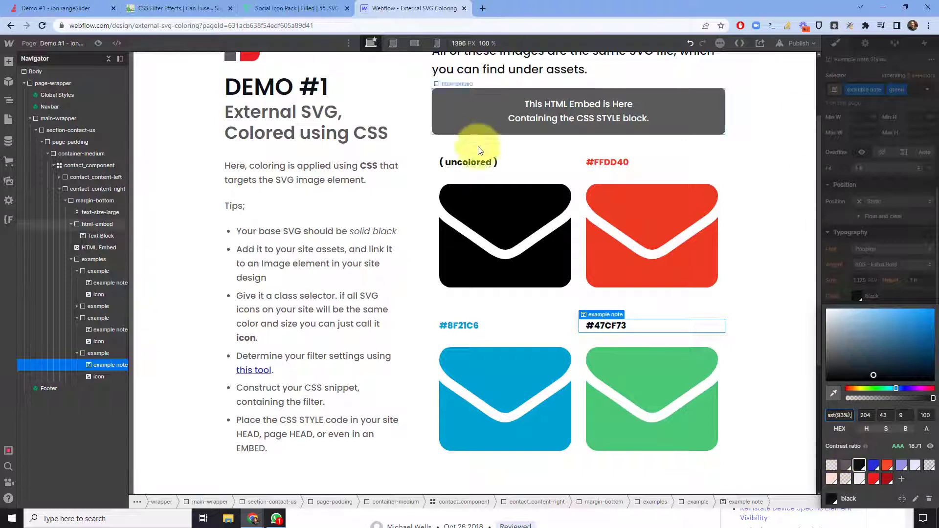
key(Return)
double_click(609, 327)
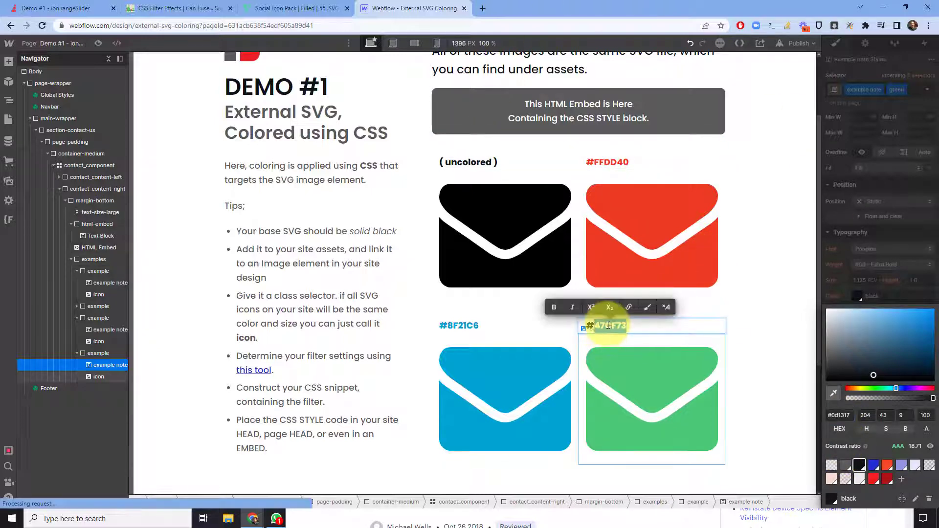
double_click(609, 327)
key(ctrl+c)
click(850, 417)
key(ctrl+v)
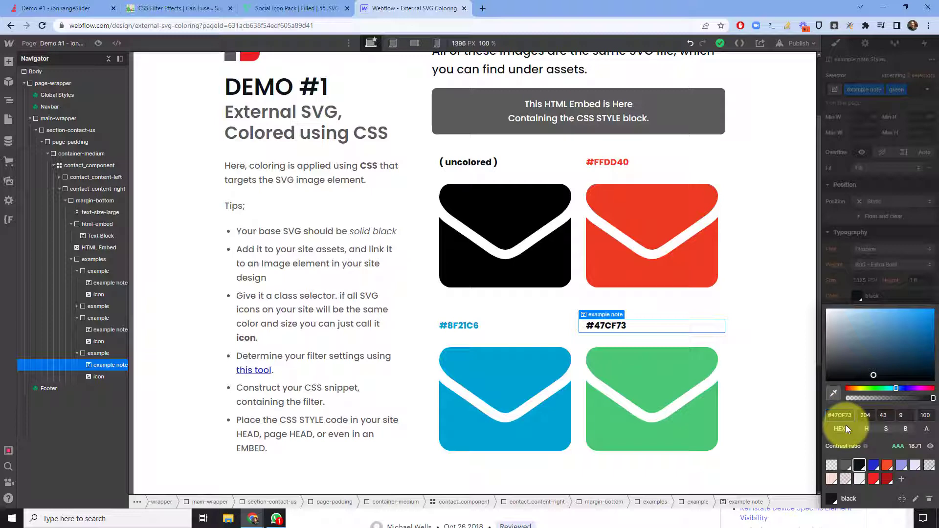
key(Return)
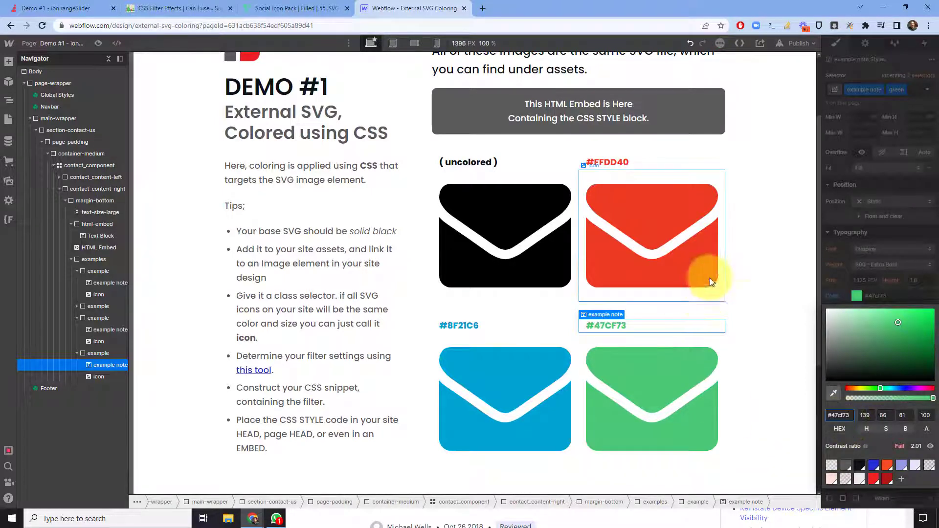
click(752, 327)
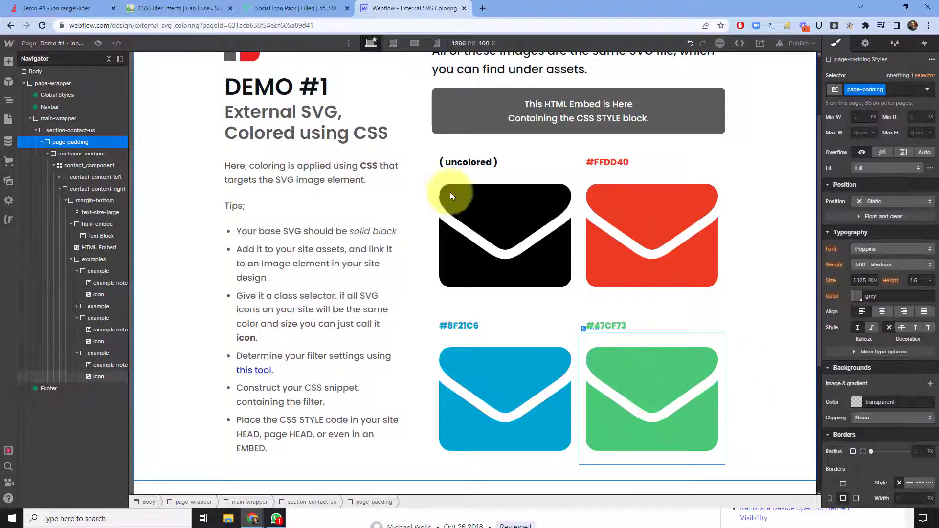
click(613, 351)
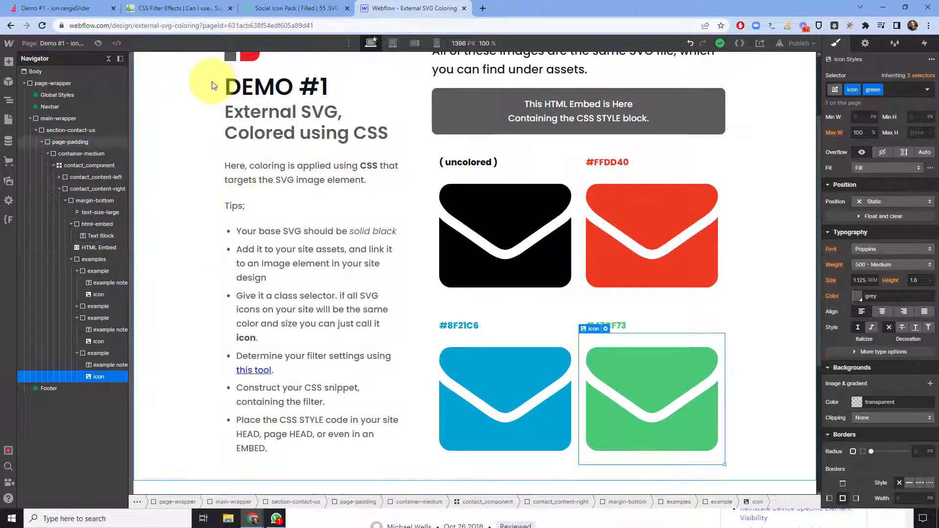
scroll(268, 119, up, 3)
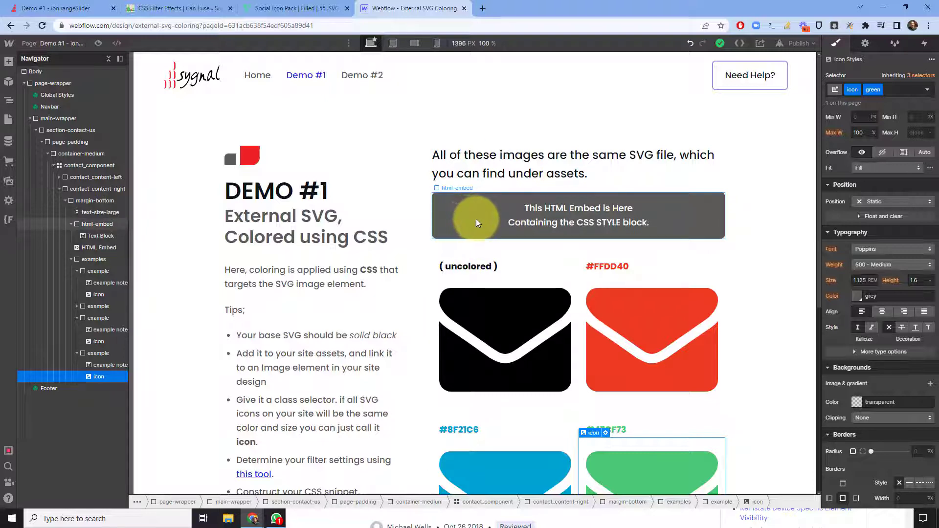
- Switch to the Demo #2 page and duplicate its uncoloured example into a fourth one
click(66, 43)
click(60, 147)
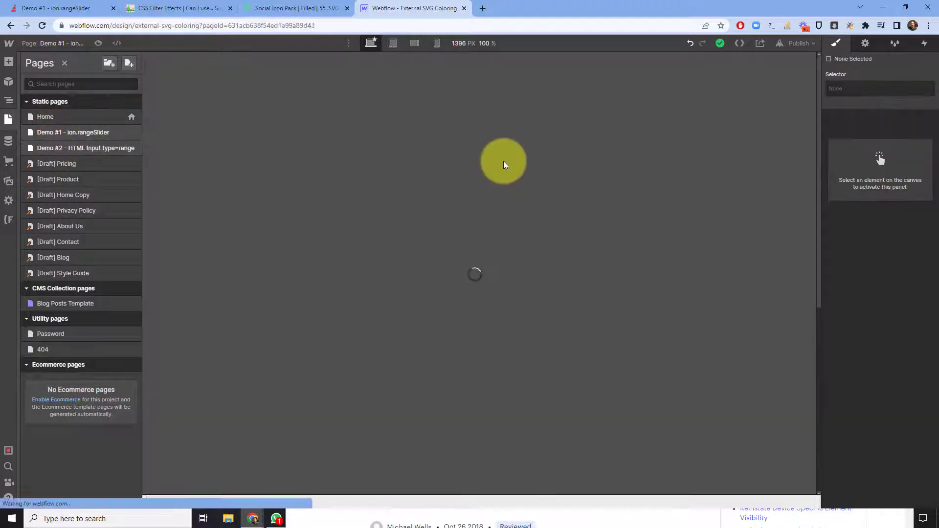
scroll(542, 269, down, 2)
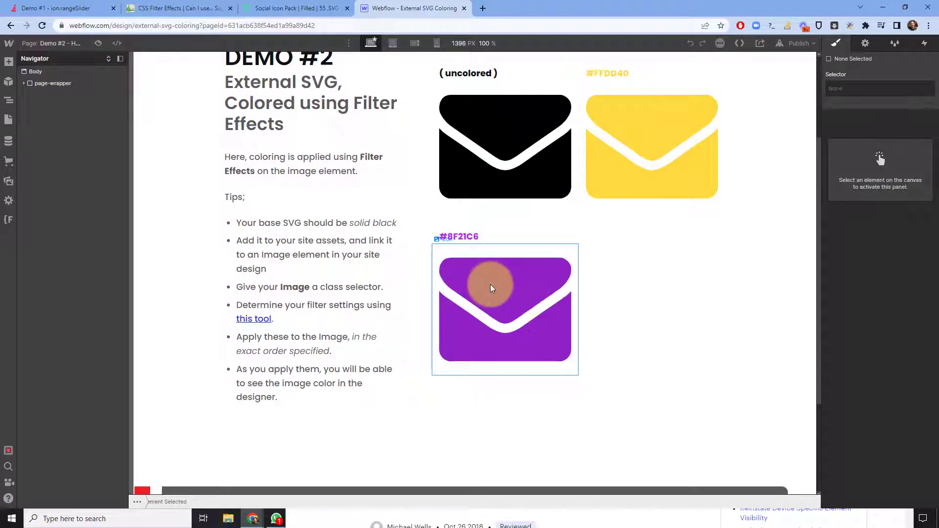
click(490, 284)
click(485, 159)
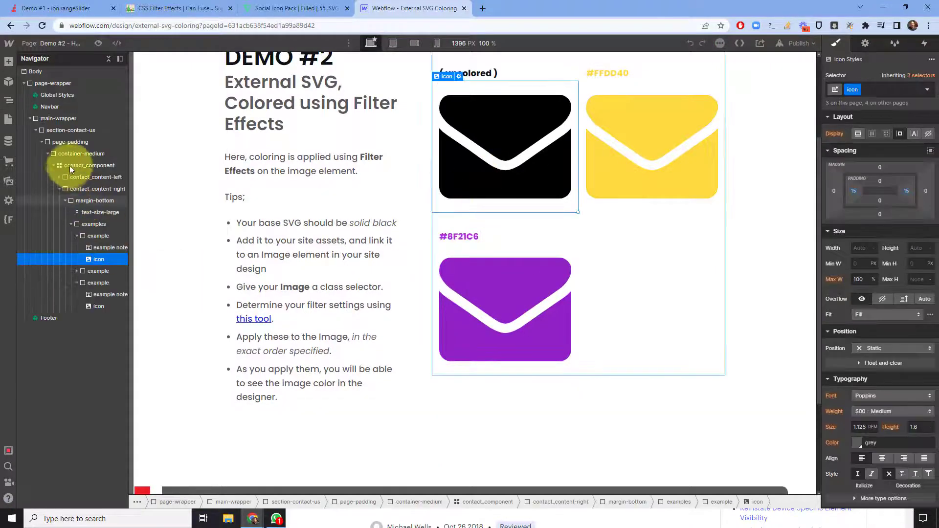
click(101, 238)
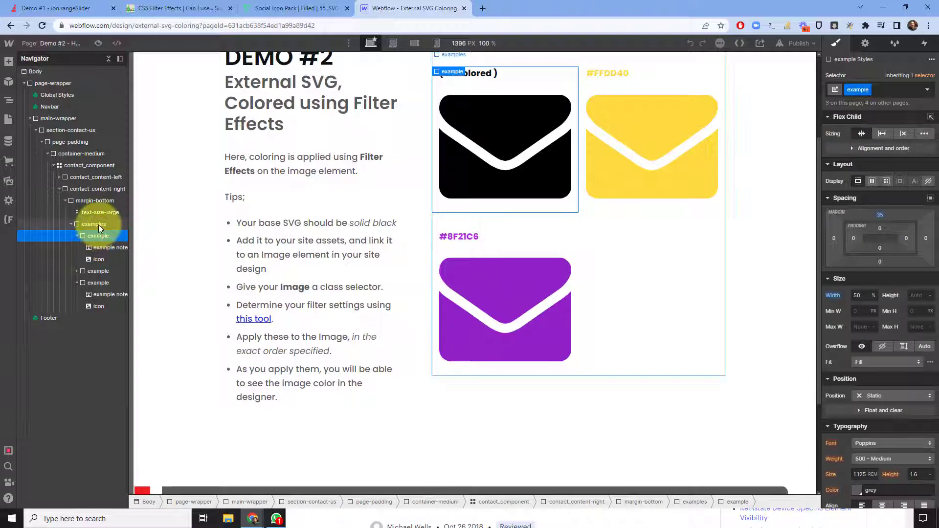
click(98, 224)
key(ctrl+v)
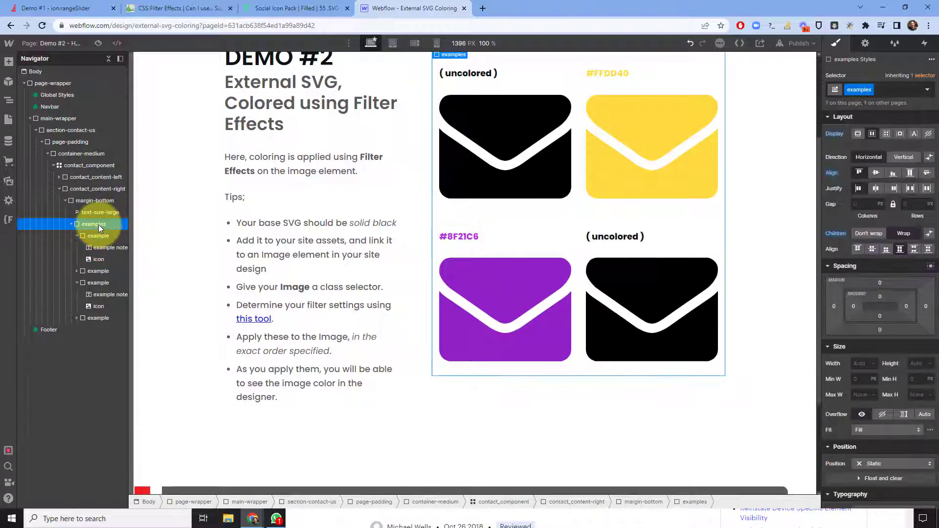
click(77, 318)
click(95, 330)
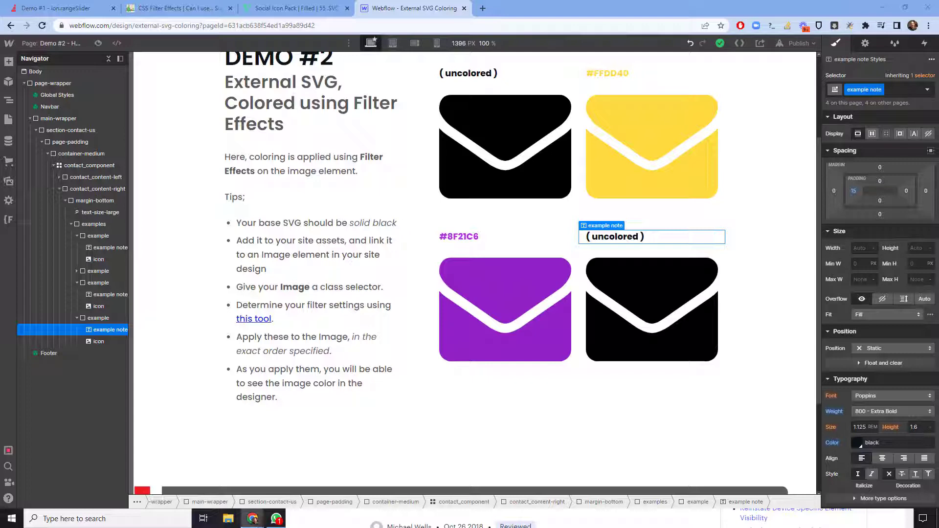
- Pick the blue 225FBA from a colour-wheel image and copy its code
drag(938, 64, 932, 64)
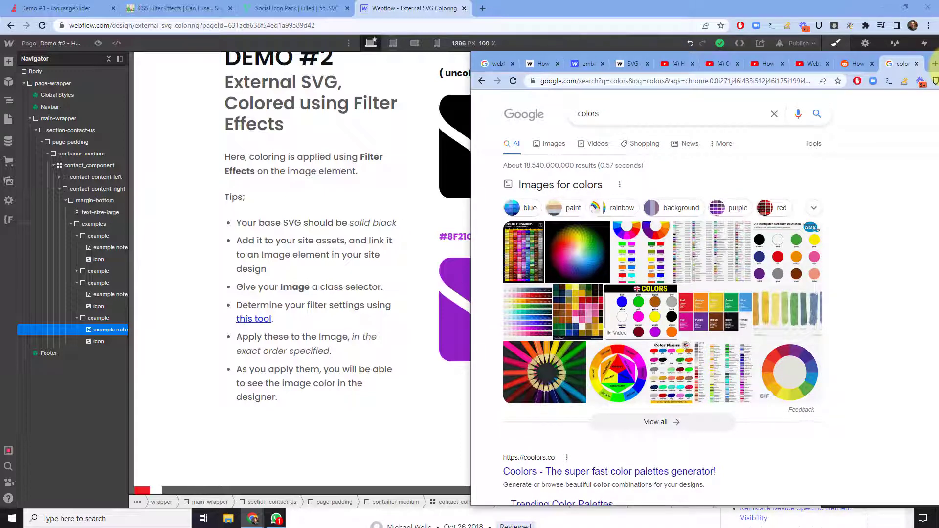
key(ctrl+alt+c)
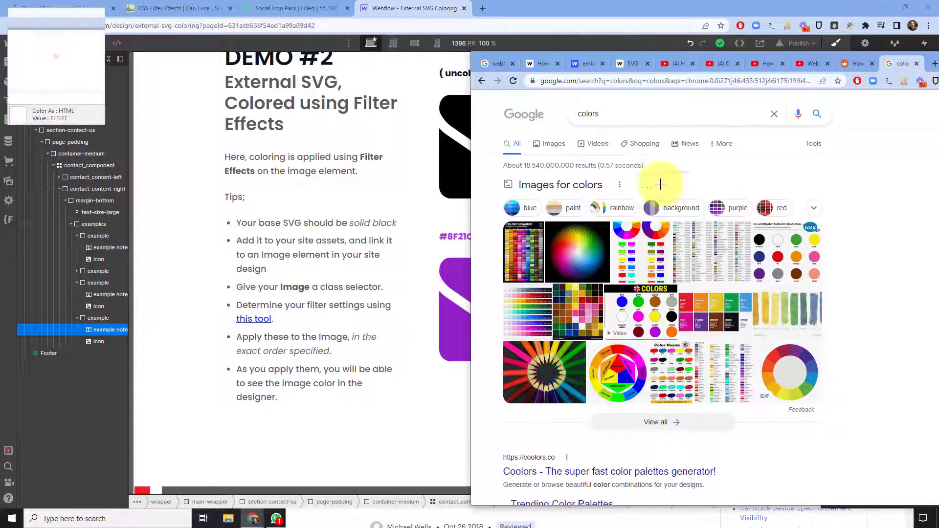
click(582, 268)
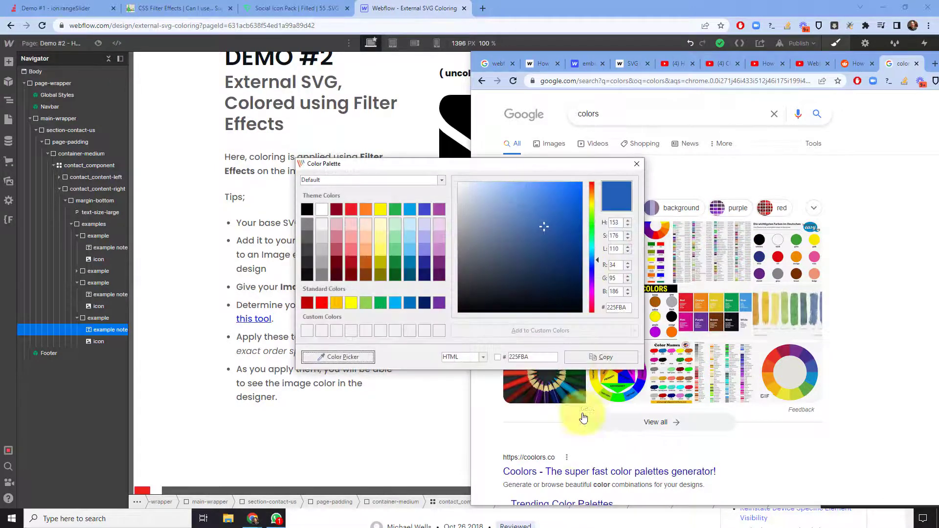
click(598, 361)
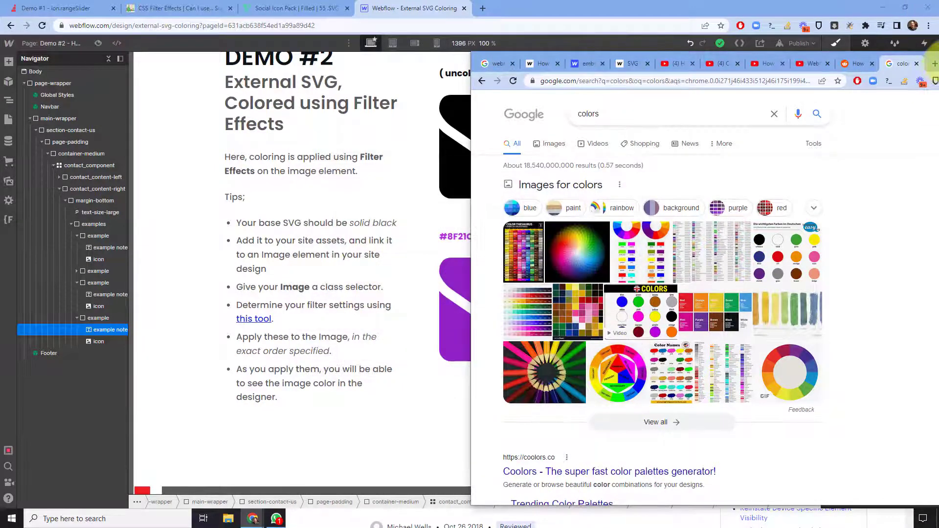
click(931, 45)
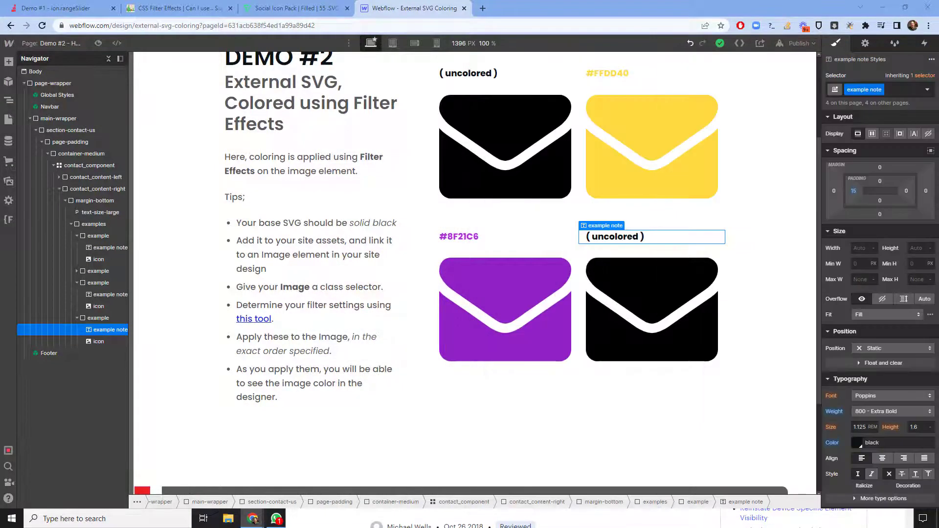
- Replace the new example's (uncolored) label text with #225FBA
double_click(630, 235)
drag(645, 236, 576, 239)
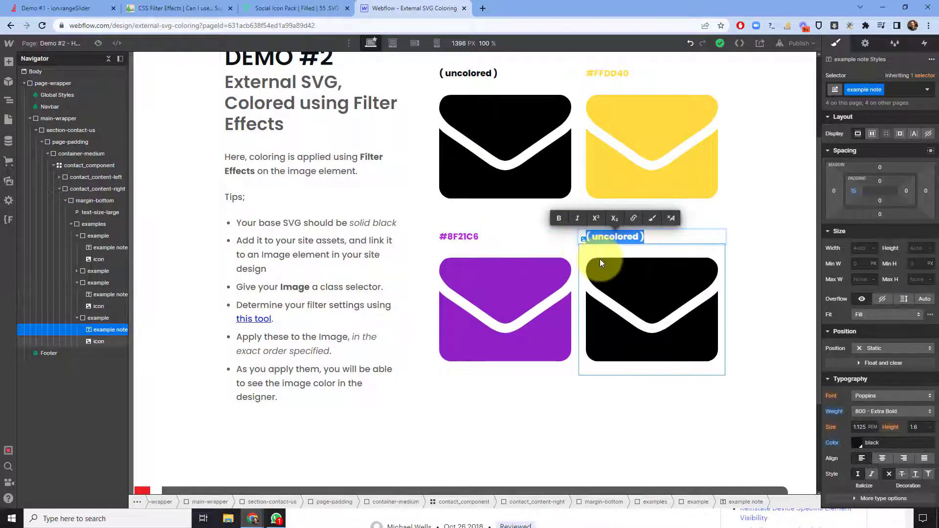
text(#)
key(ctrl+v)
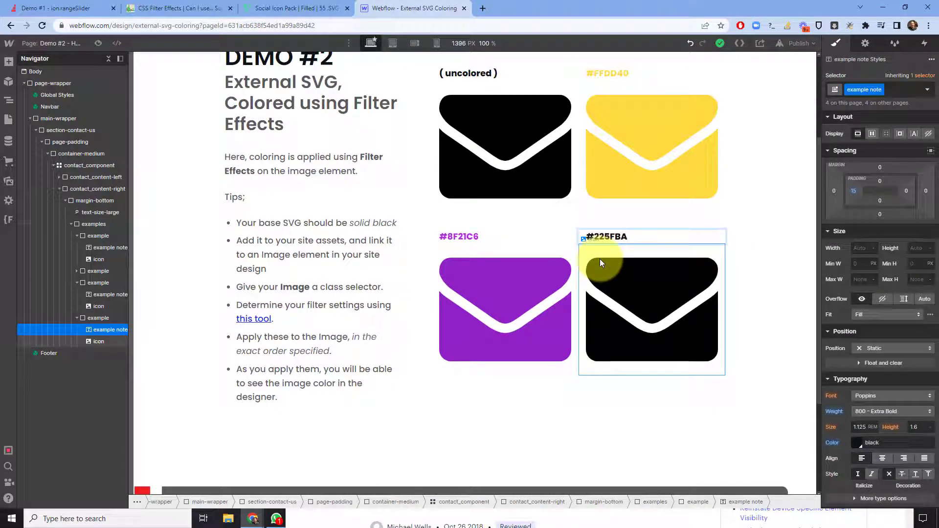
- Compute a CSS filter for target colour #225FBA in the filter generator, then reselect the label
click(648, 398)
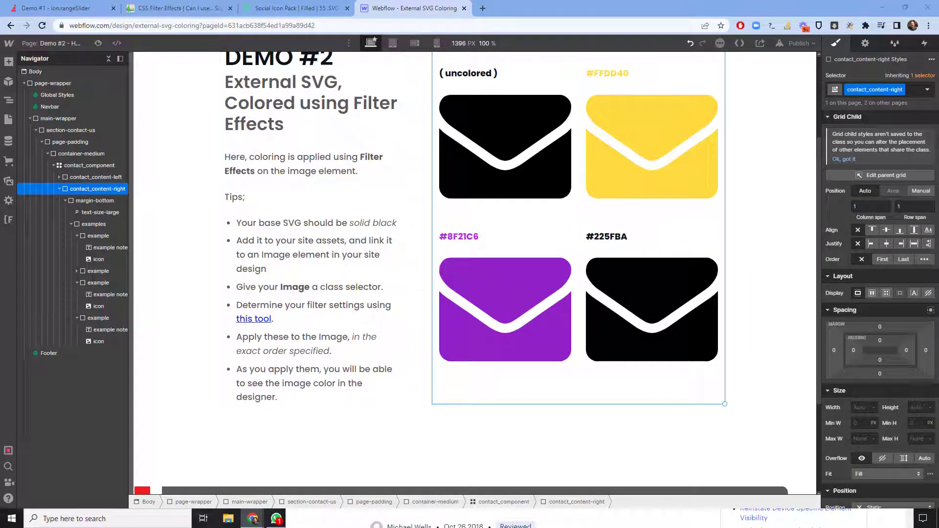
drag(925, 22, 738, 22)
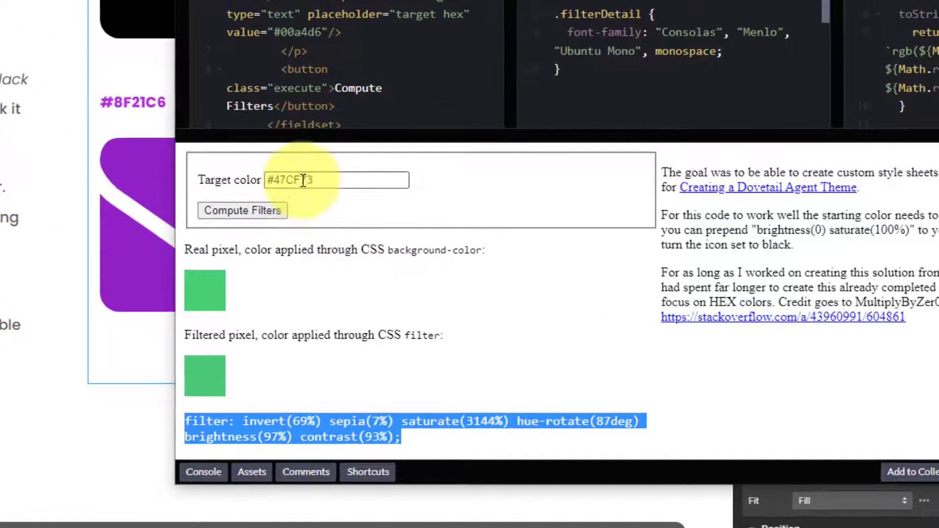
double_click(552, 258)
key(ctrl+v)
click(245, 214)
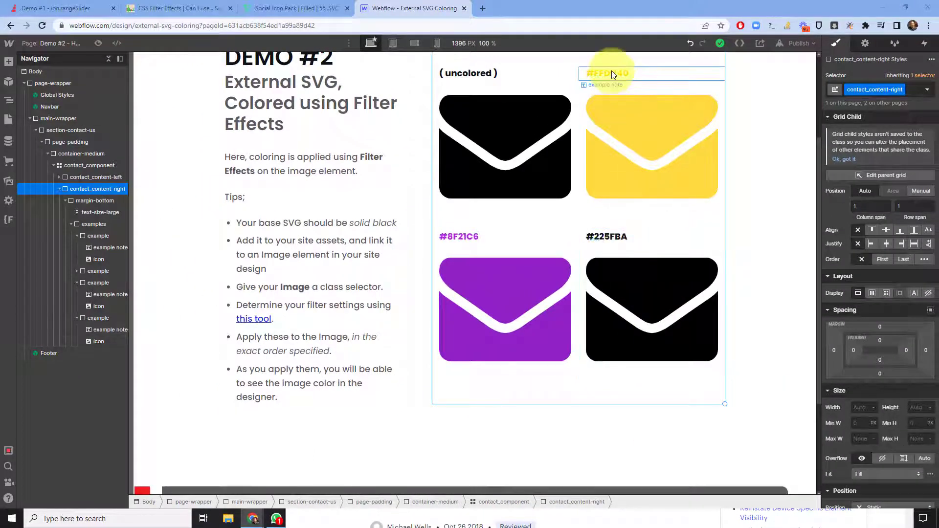
click(612, 243)
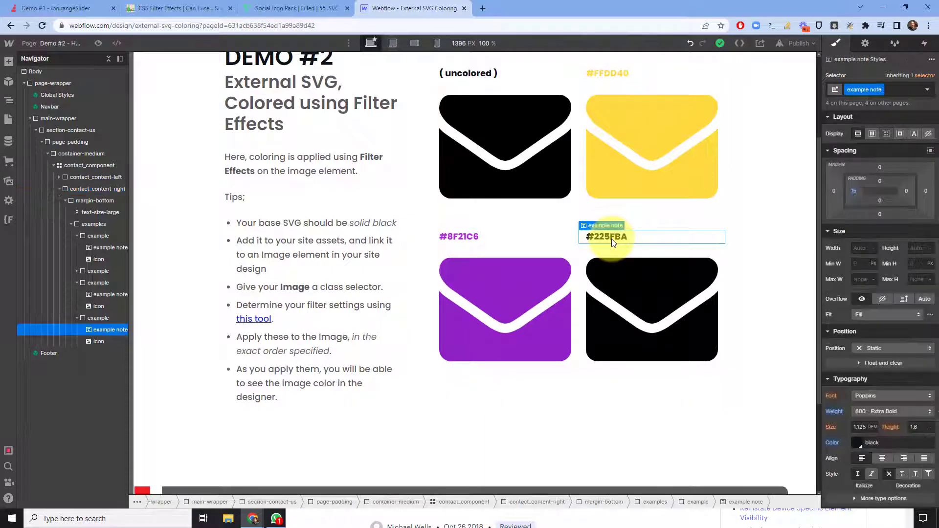
- Duplicate the #225FBA note and replace the copy's example note class with a new svg-blue class
double_click(859, 88)
key(Escape)
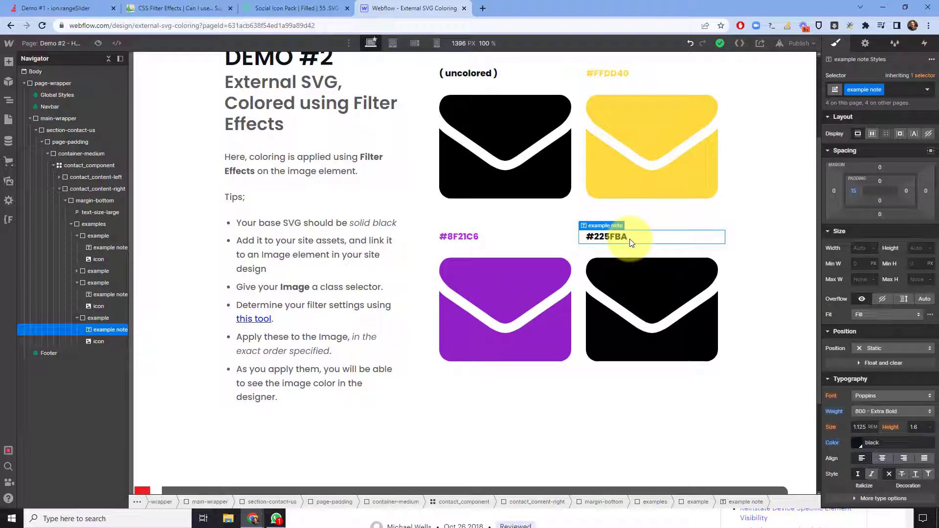
key(ctrl+d)
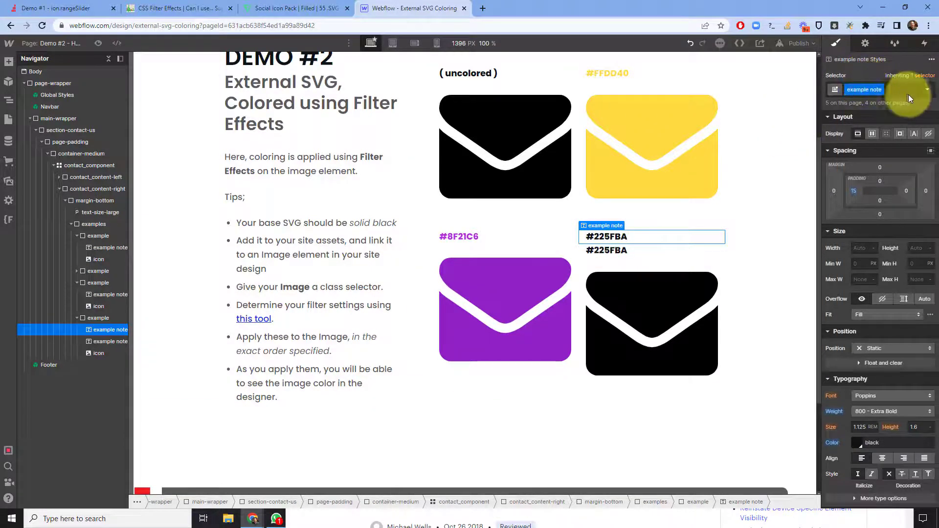
click(641, 254)
click(901, 88)
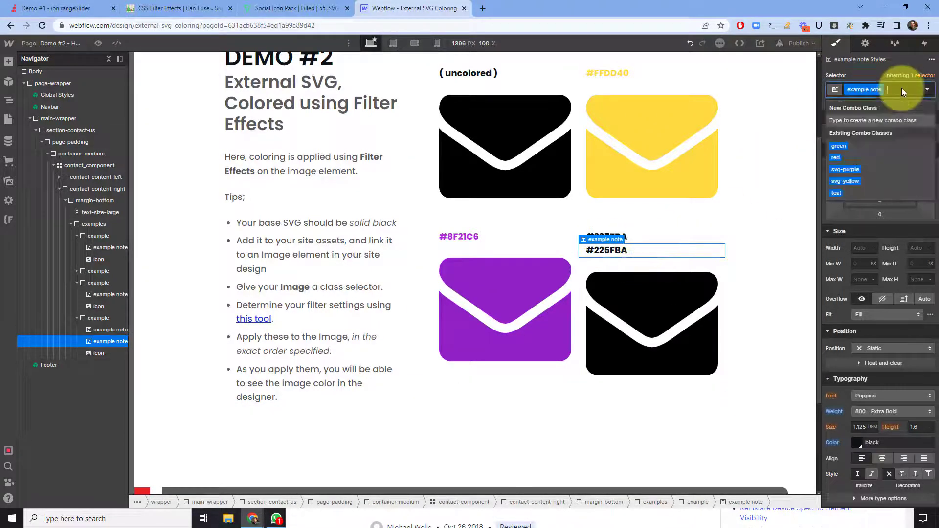
key(BackSpace)
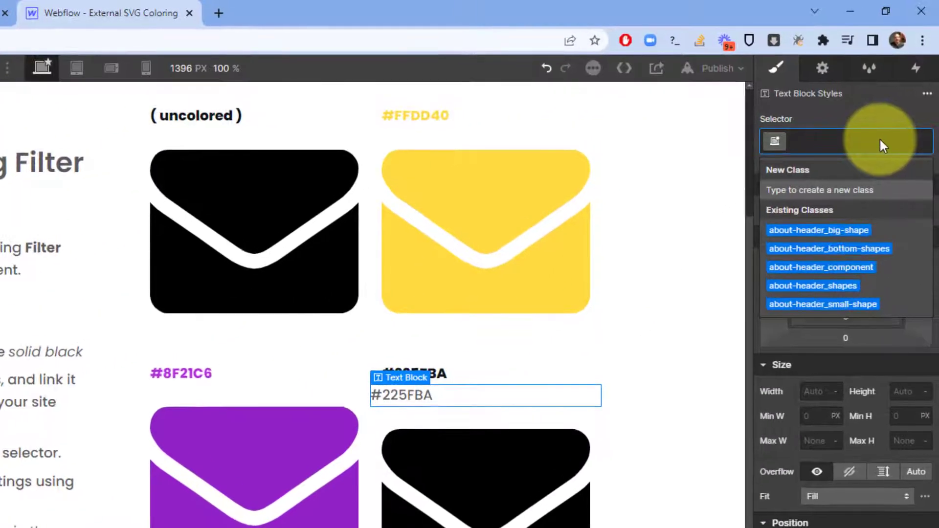
text(sv)
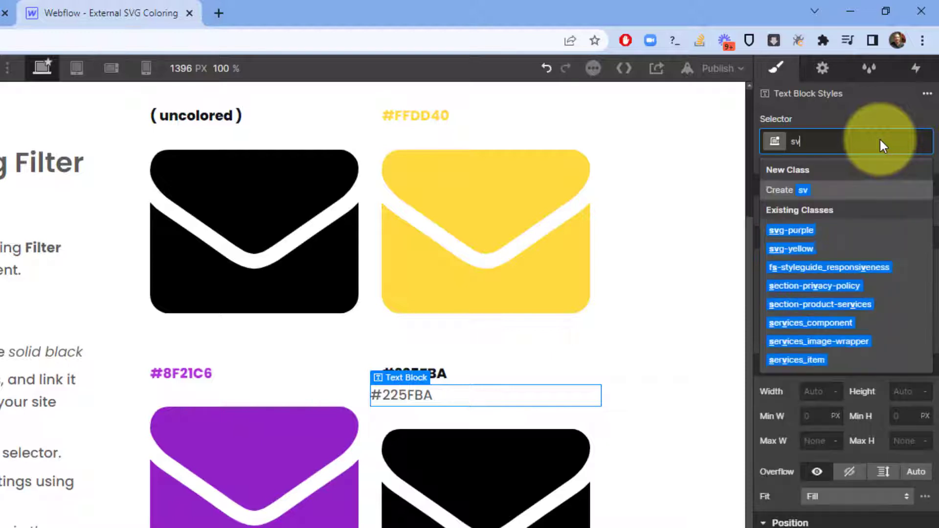
text(g-blue)
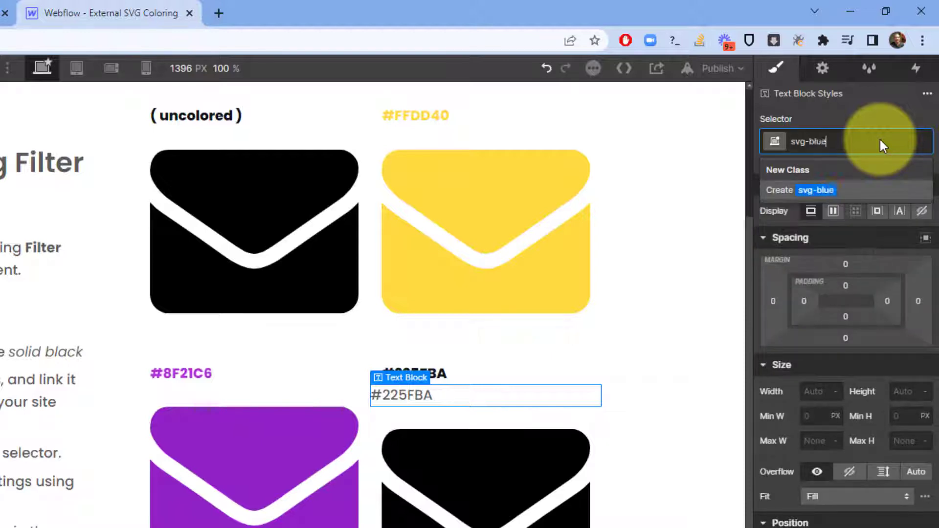
key(Return)
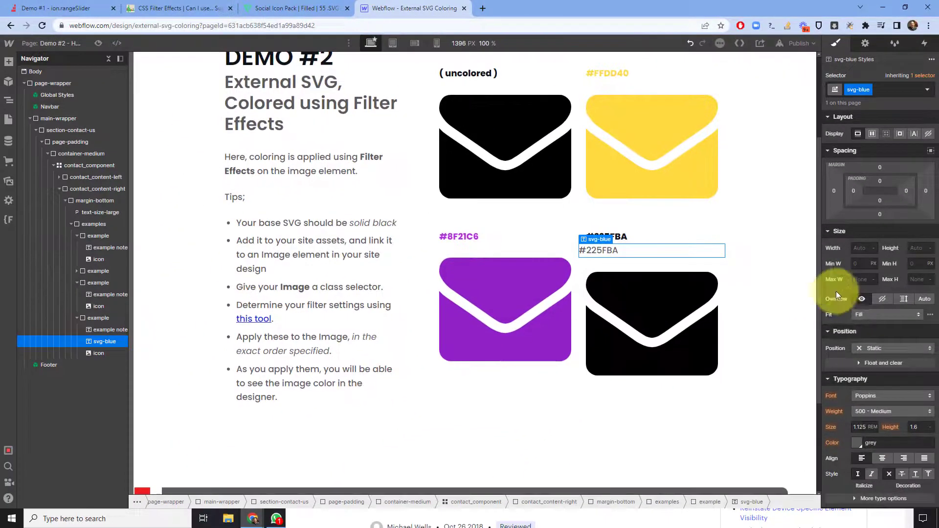
- Add Invert and Contrast filters to the svg-blue class
scroll(846, 318, down, 7)
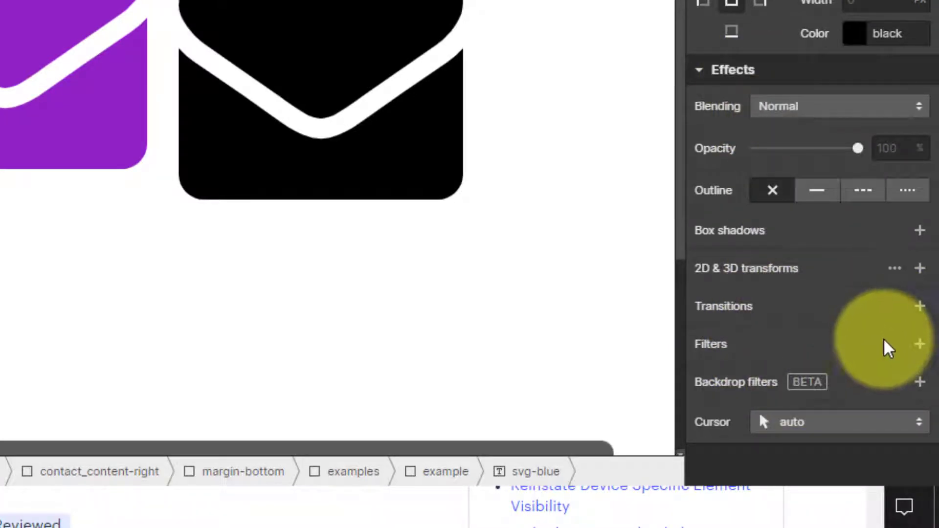
click(919, 344)
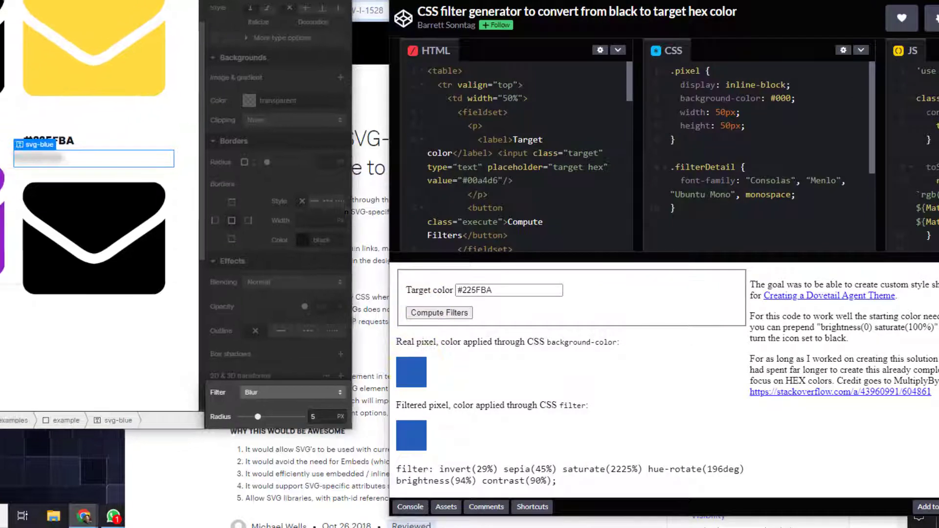
click(274, 392)
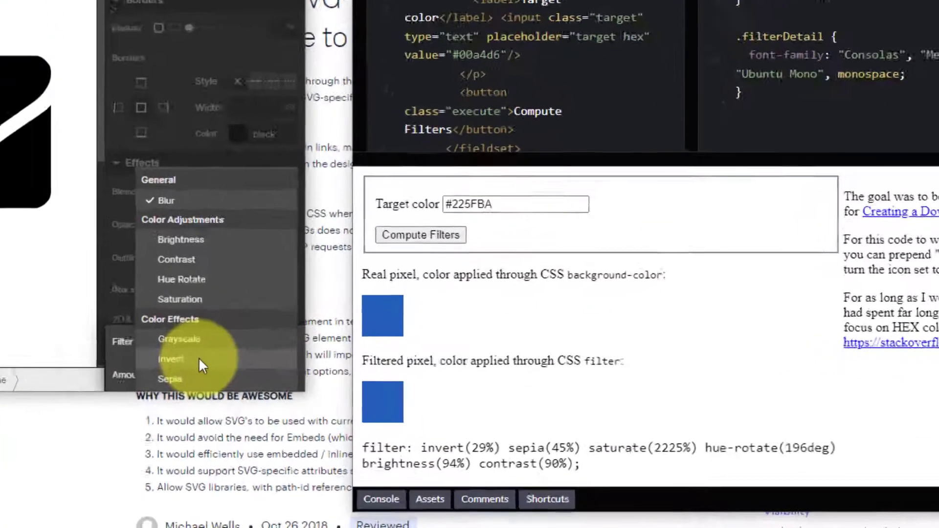
click(261, 404)
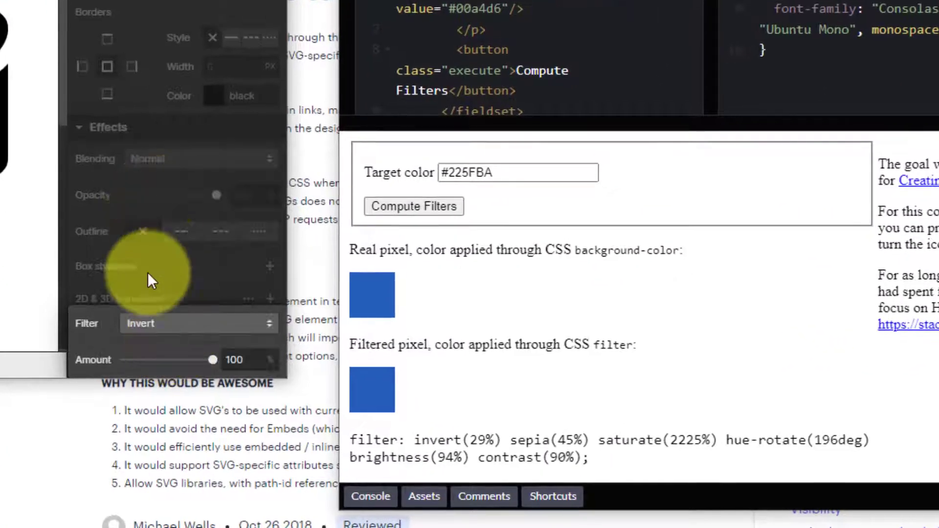
scroll(147, 272, down, 3)
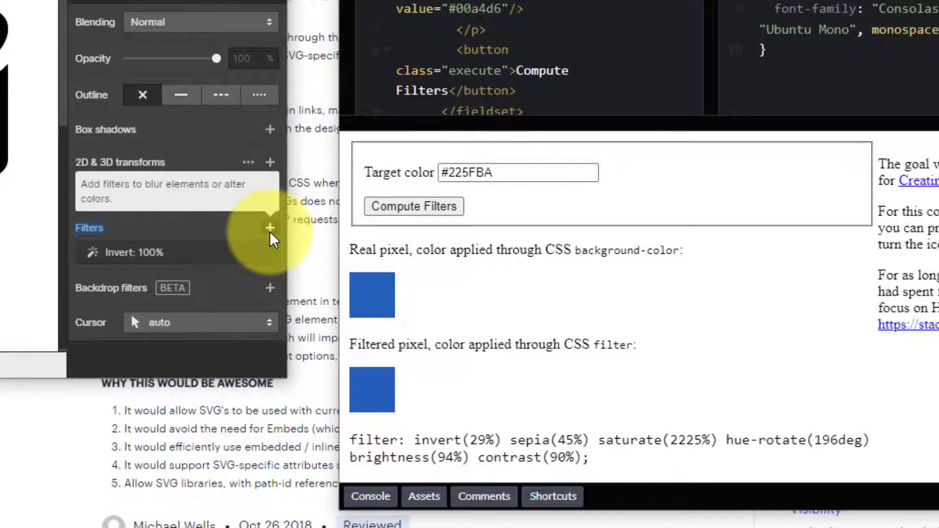
click(270, 229)
click(222, 286)
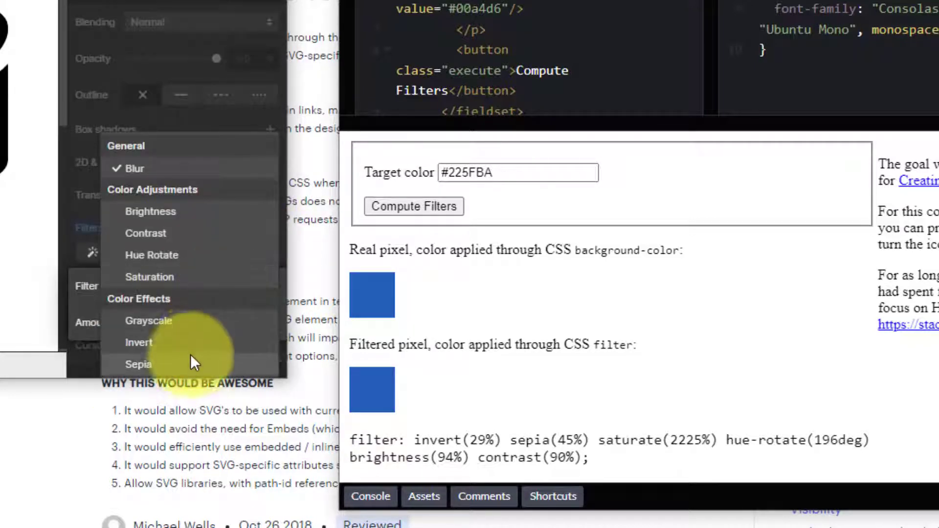
click(159, 231)
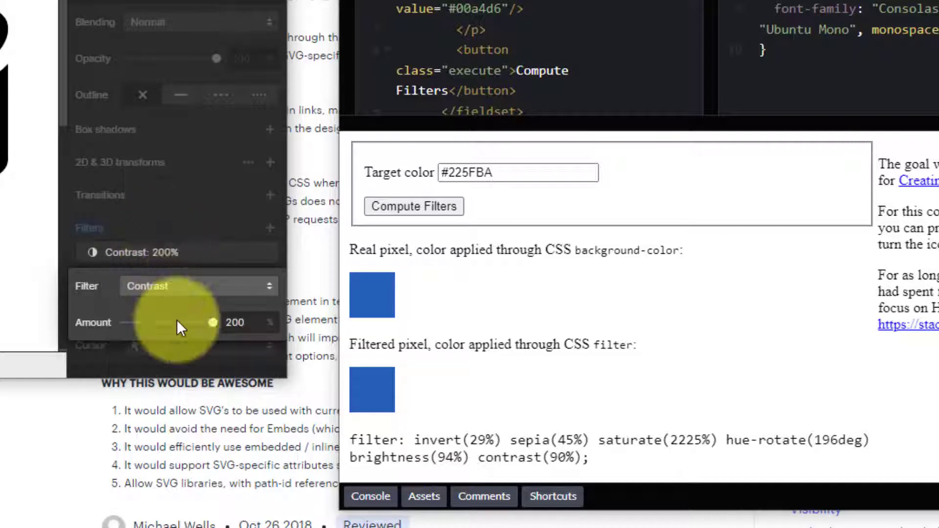
click(190, 248)
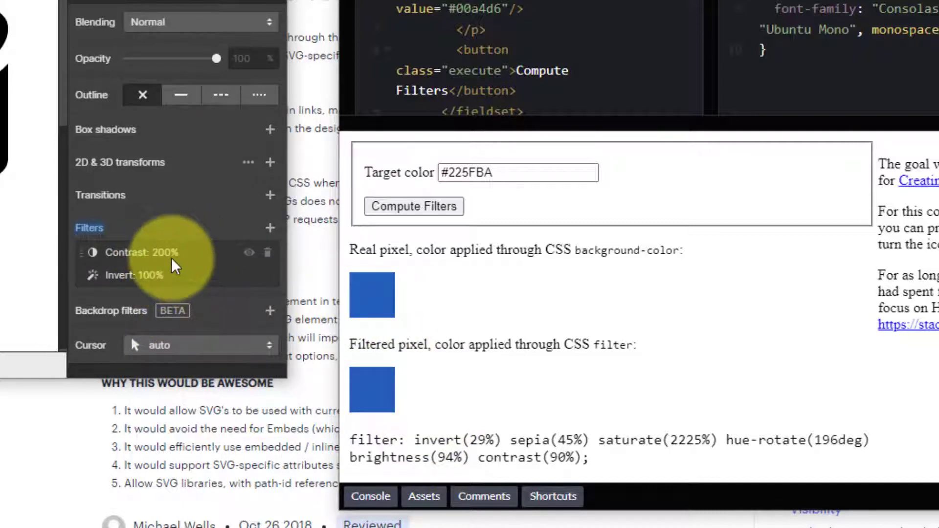
- Add Brightness and Hue Rotate filters to the stack
click(270, 228)
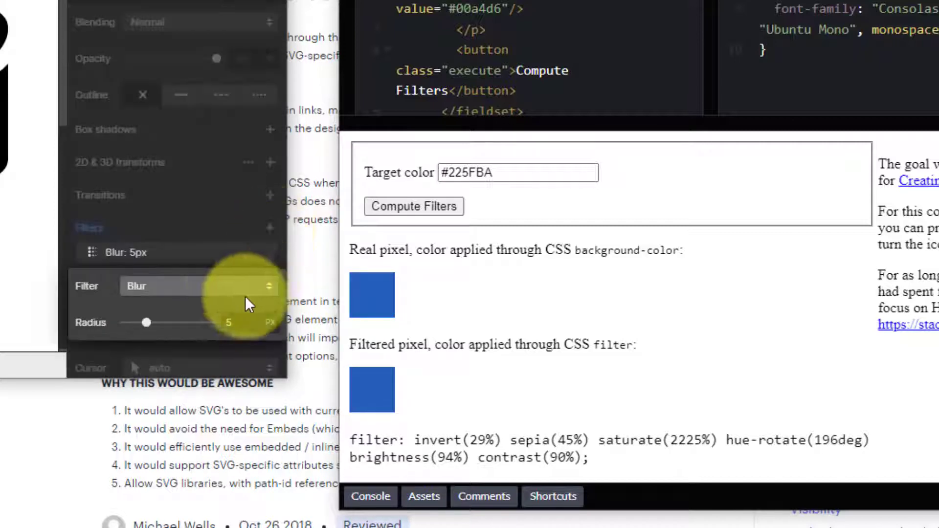
click(220, 288)
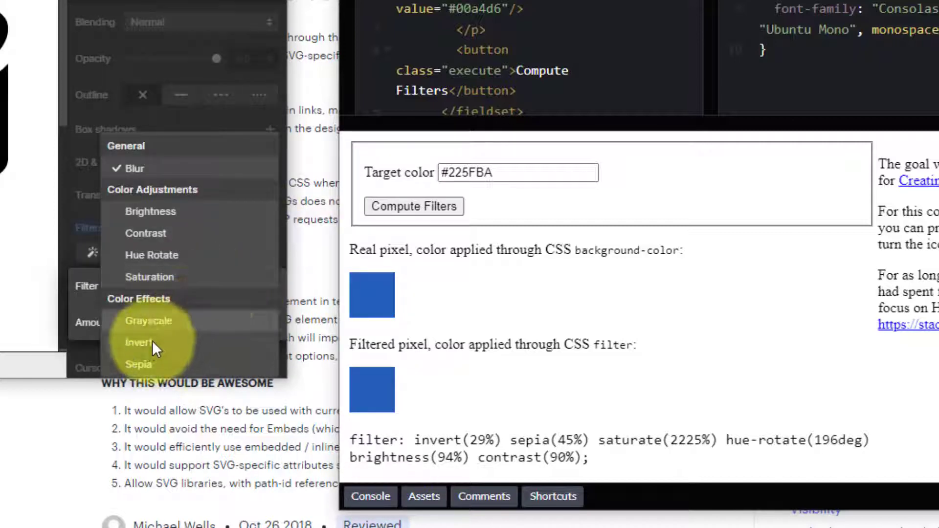
click(147, 213)
click(218, 231)
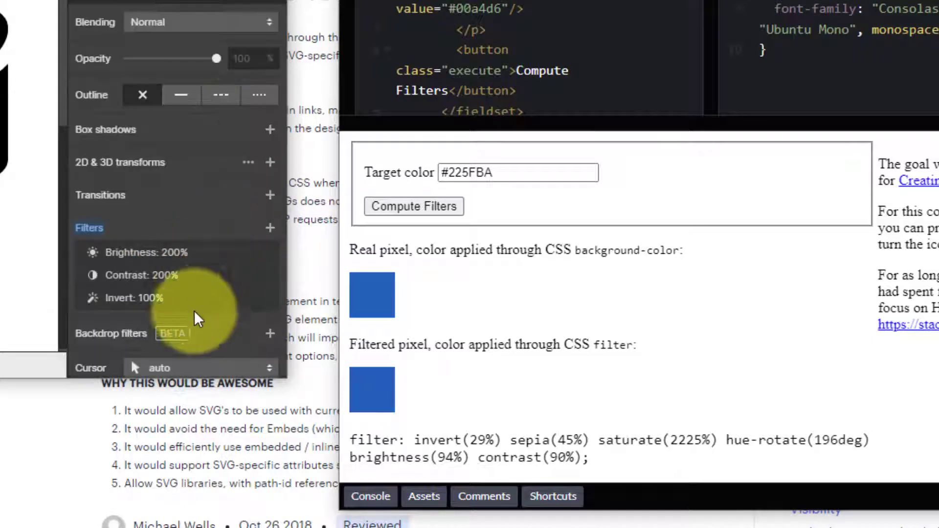
click(268, 228)
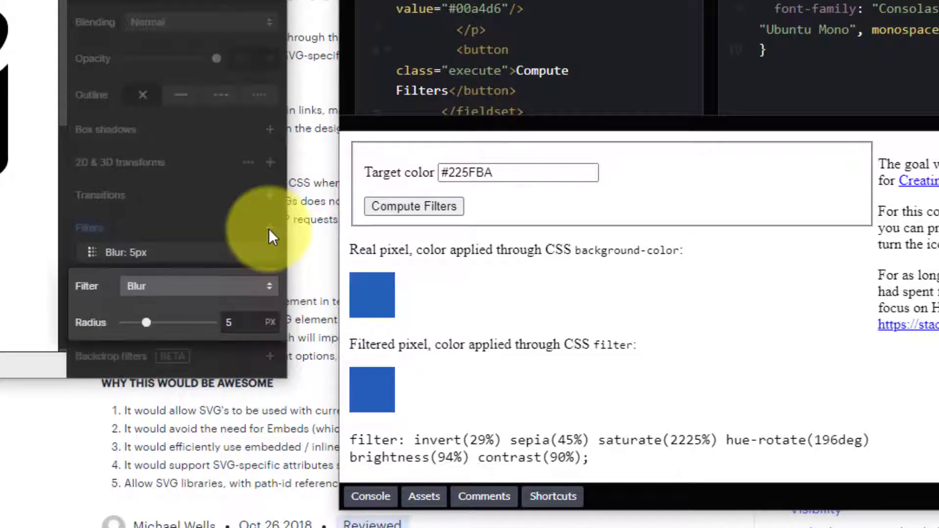
click(171, 286)
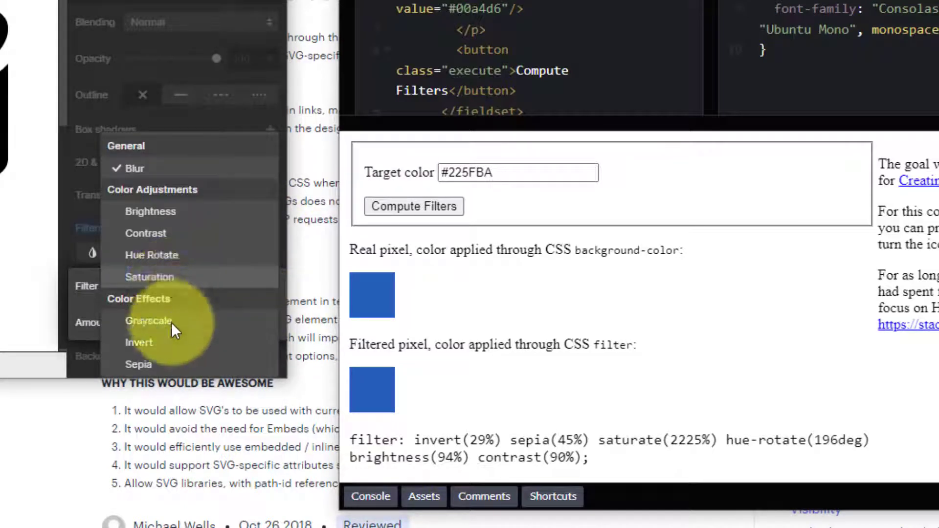
click(166, 254)
click(180, 219)
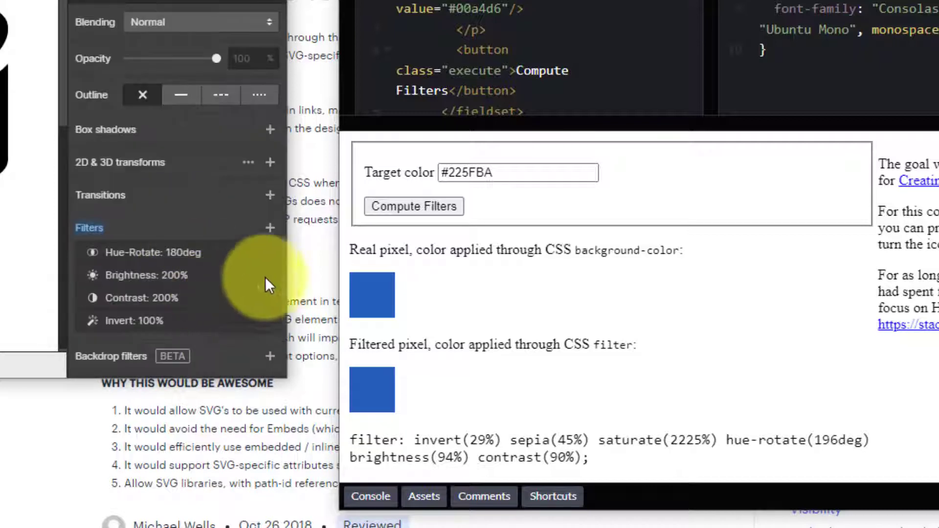
- Add Saturation and Sepia filters, then a final Blur 5px filter
click(270, 229)
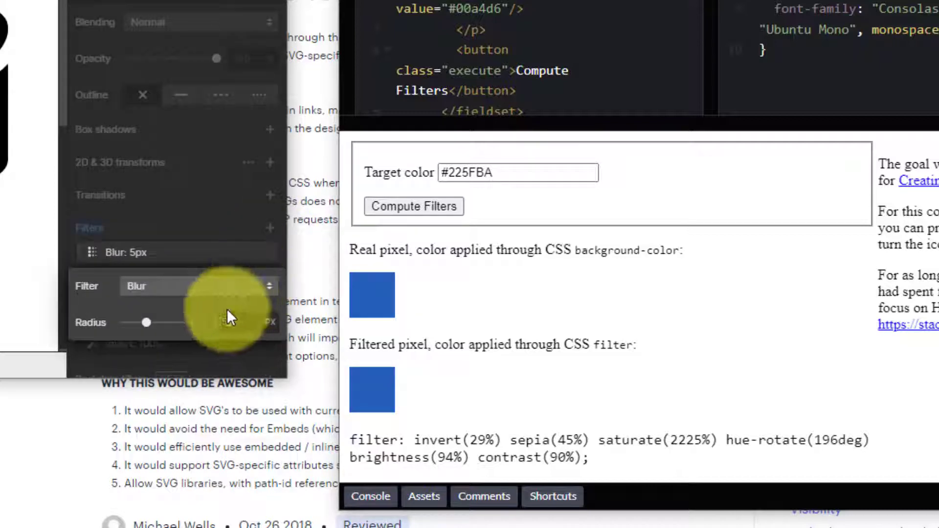
click(155, 286)
click(147, 277)
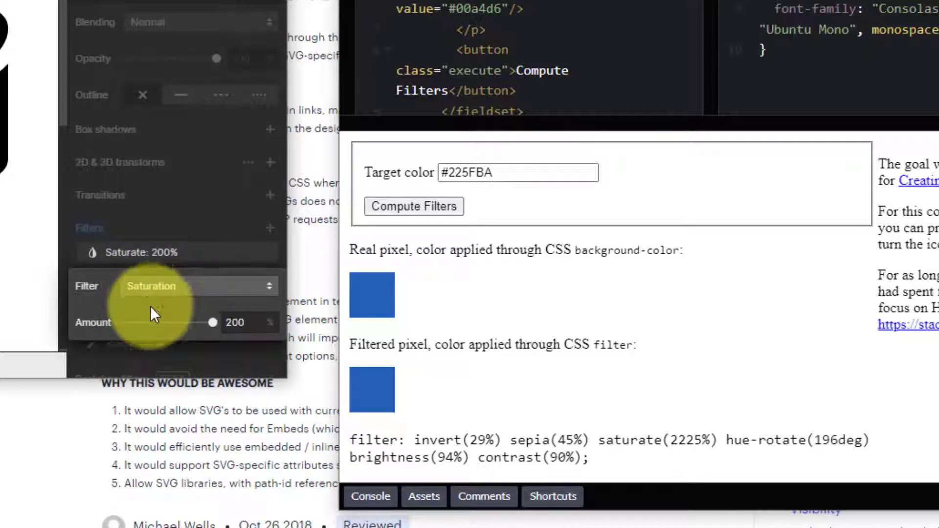
click(198, 205)
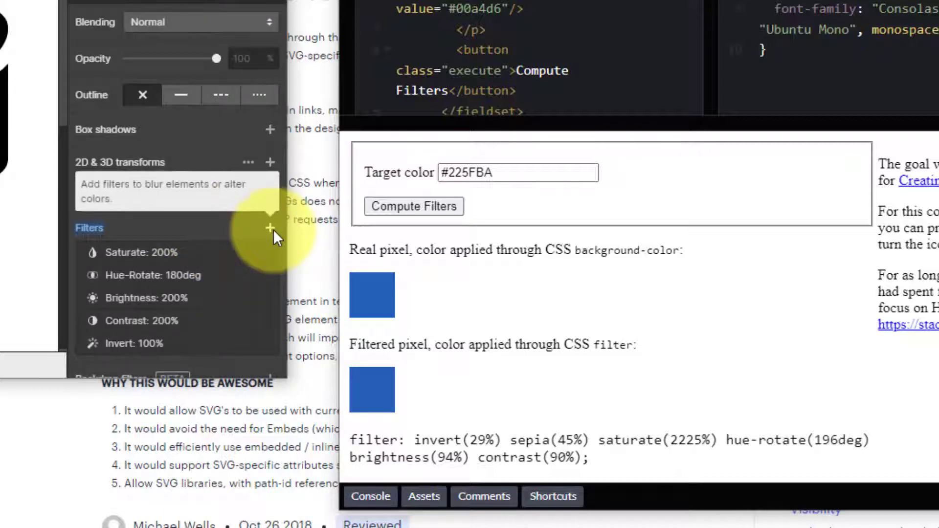
click(270, 228)
click(211, 294)
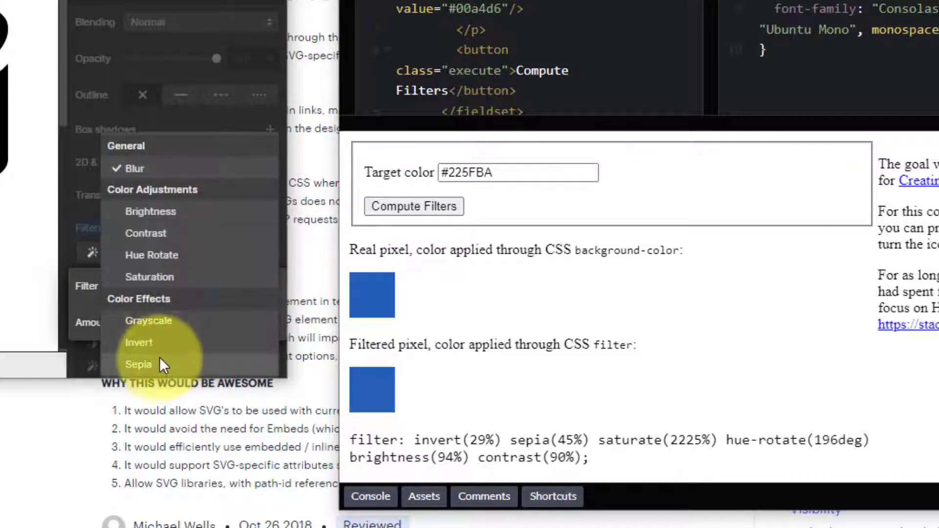
click(159, 362)
click(198, 203)
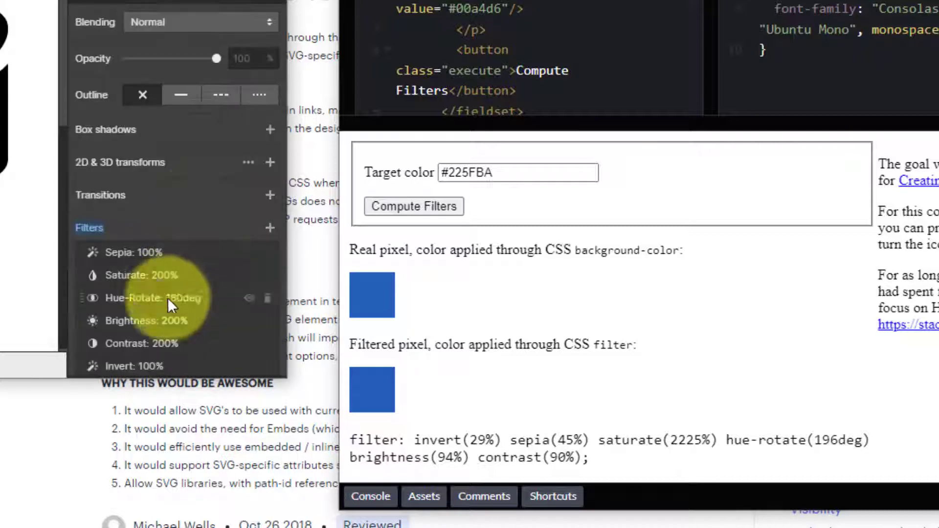
click(271, 228)
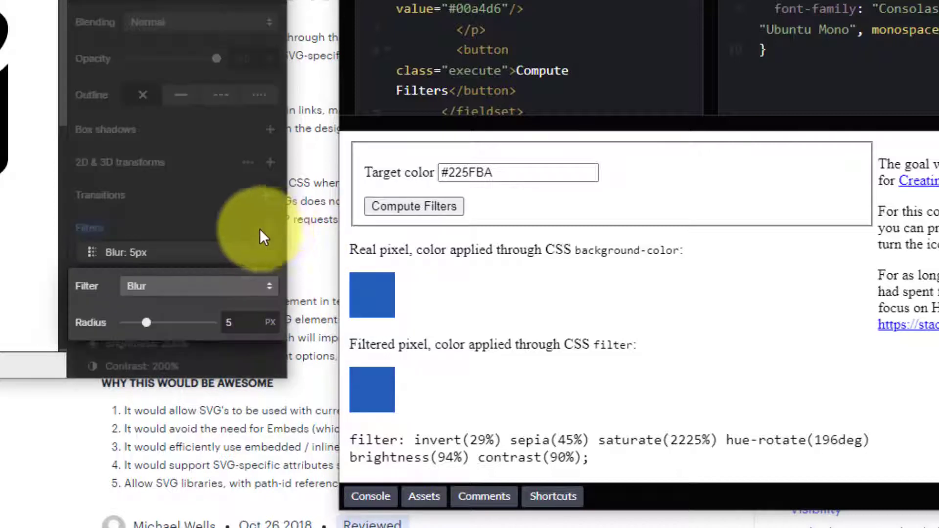
click(117, 407)
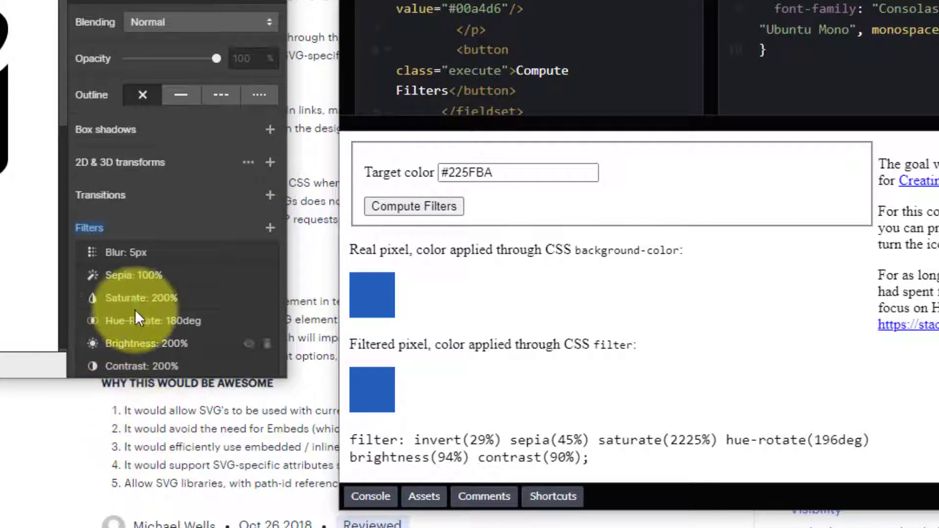
scroll(136, 309, down, 3)
- Move Sepia above Blur, then delete the Blur 5px filter, leaving six filters
drag(73, 241, 96, 117)
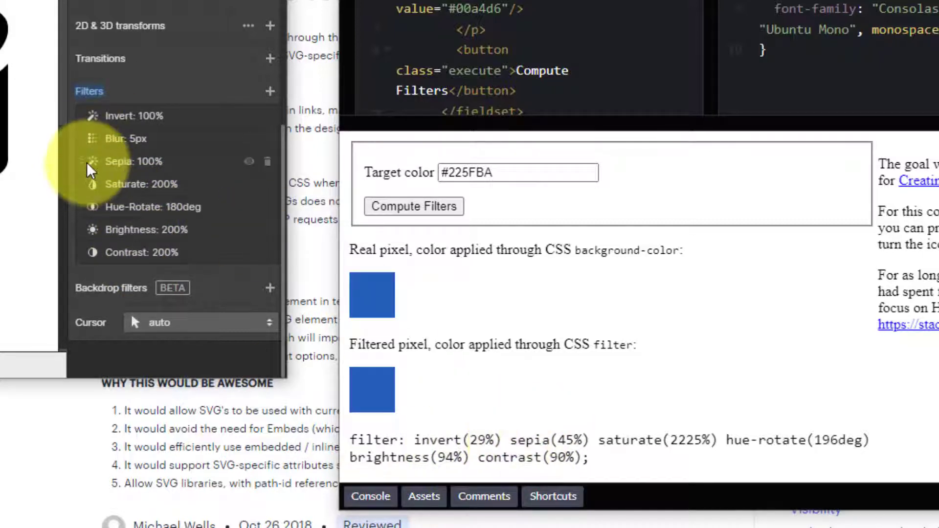
drag(89, 168, 88, 140)
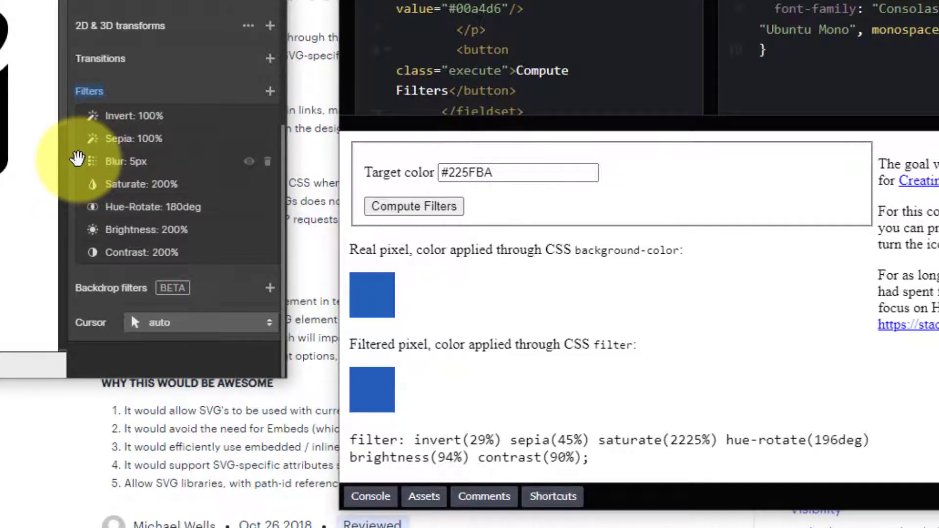
click(80, 161)
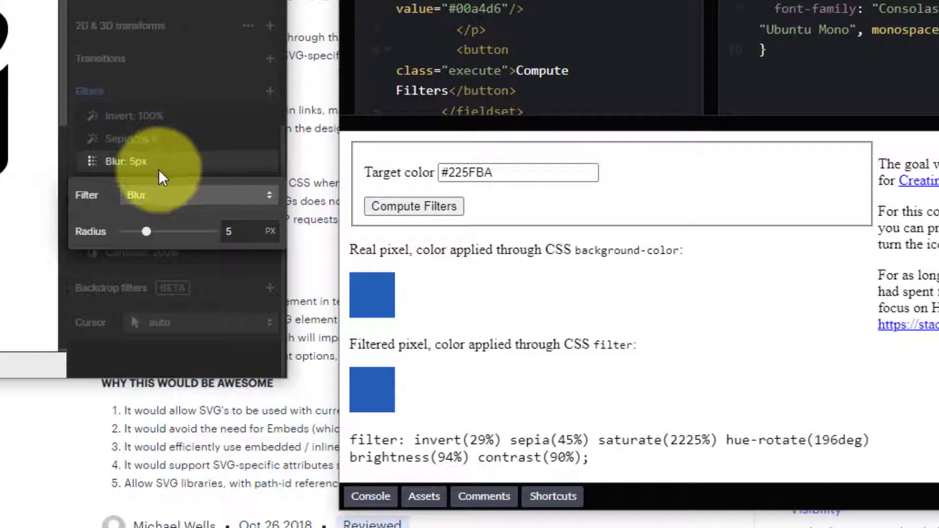
click(233, 171)
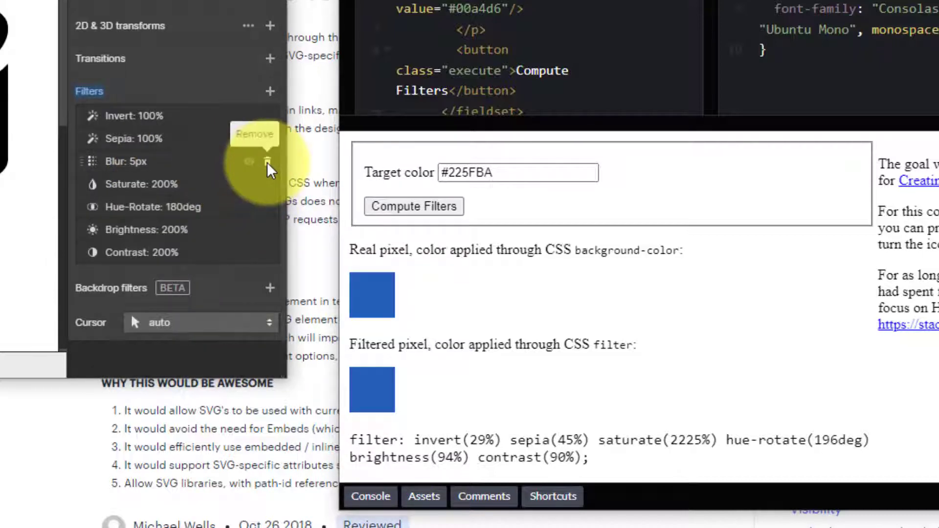
click(268, 163)
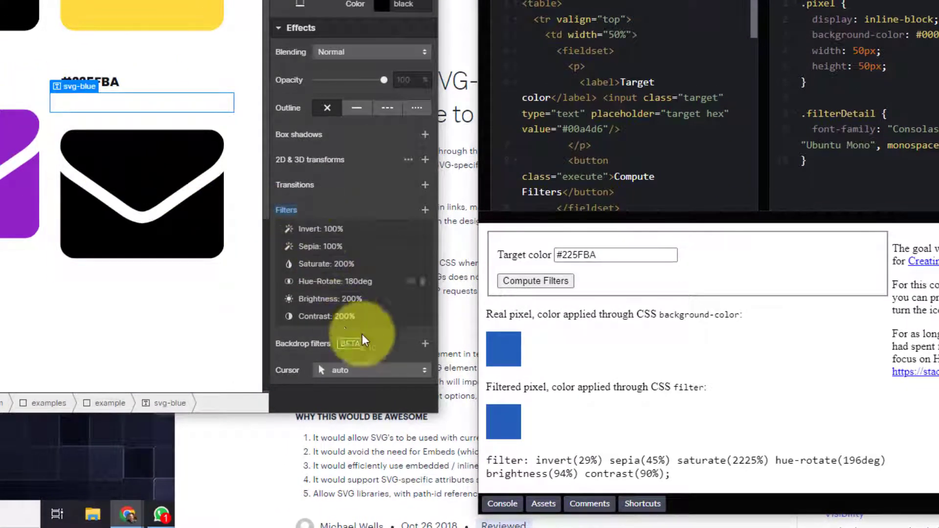
- Set Invert to 29% and Sepia to 45%
click(312, 228)
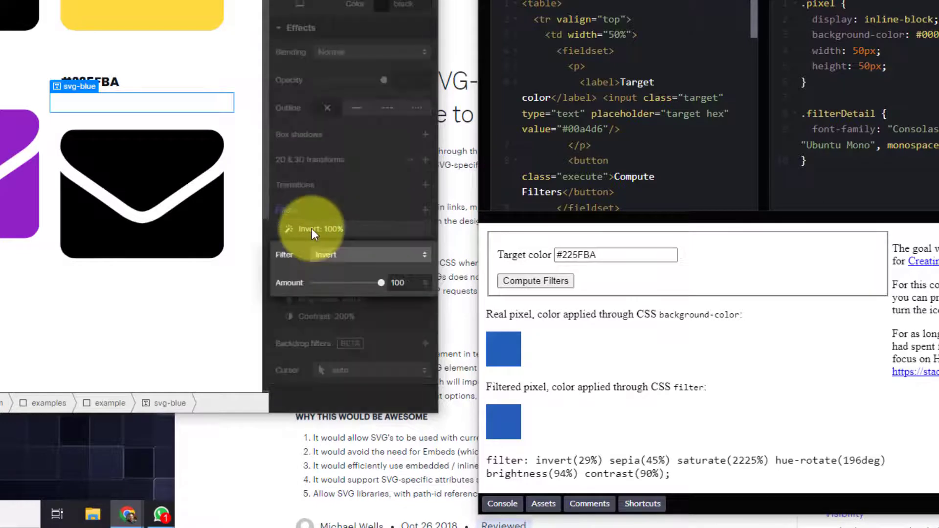
click(398, 283)
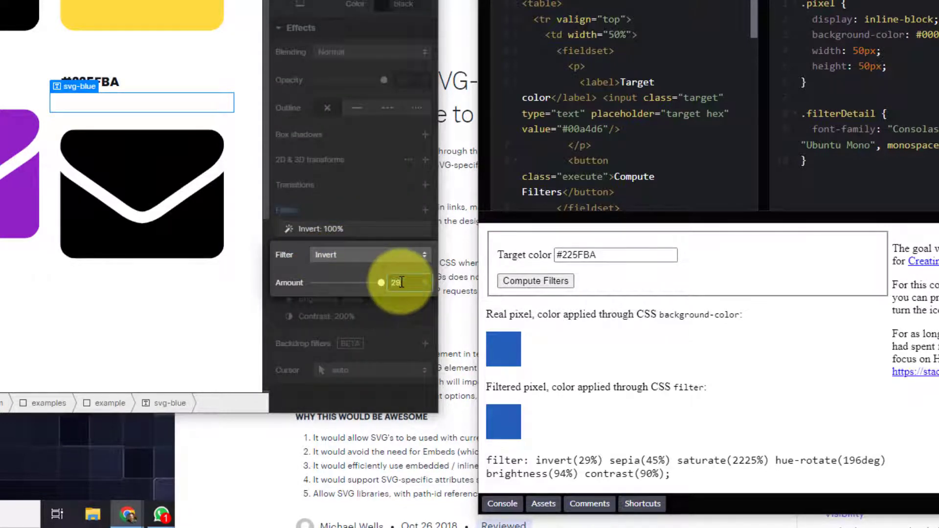
click(349, 312)
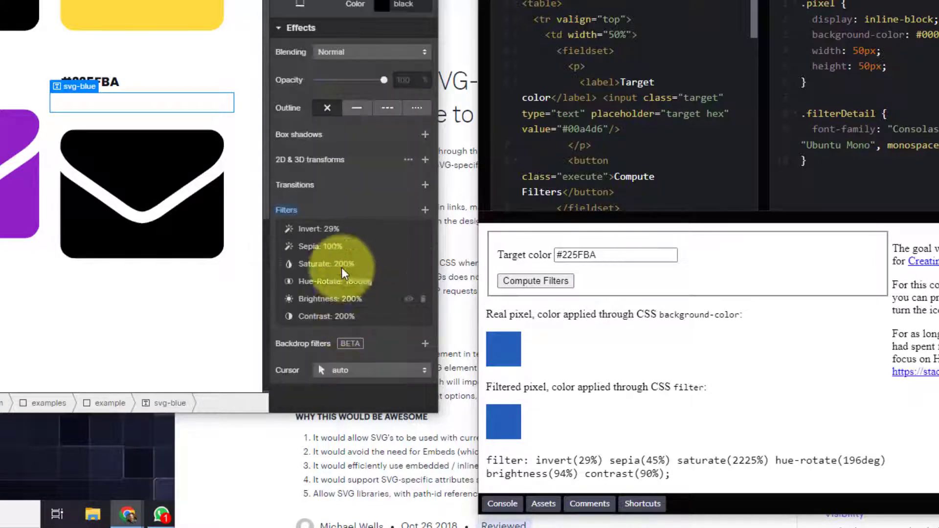
click(333, 245)
click(399, 301)
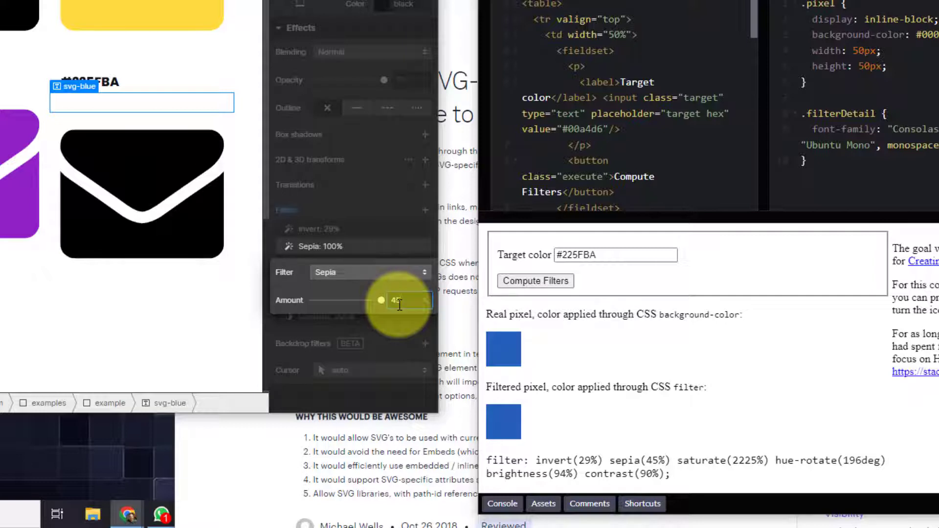
key(Return)
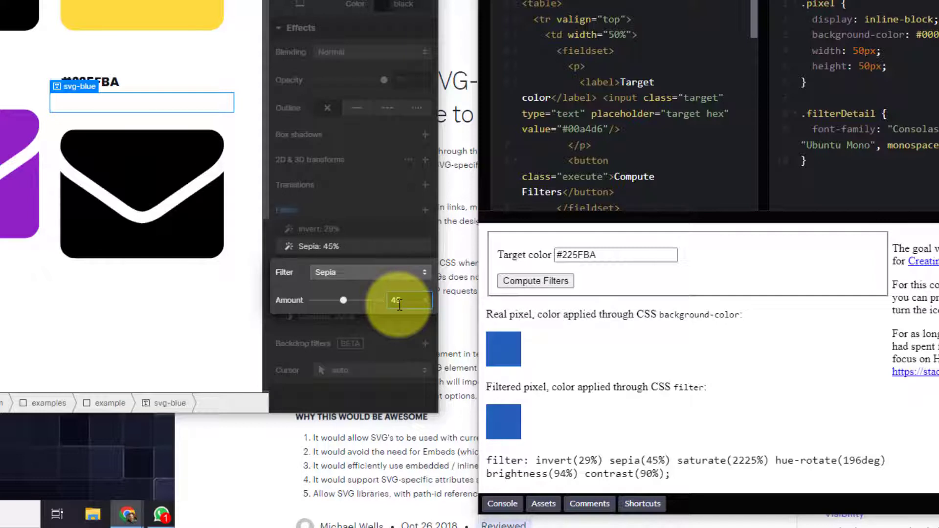
click(366, 229)
- Set Saturate to 2225% and Hue-Rotate to 196deg
click(344, 266)
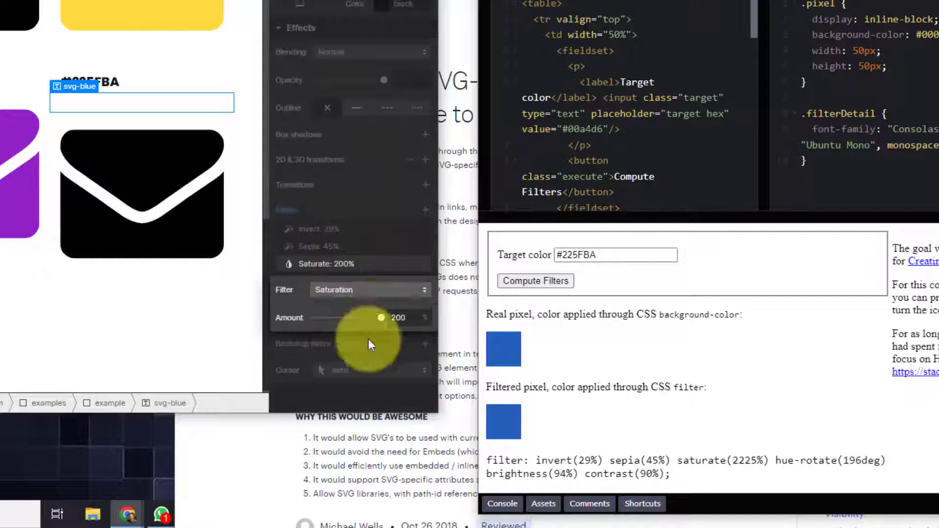
double_click(397, 318)
text(222)
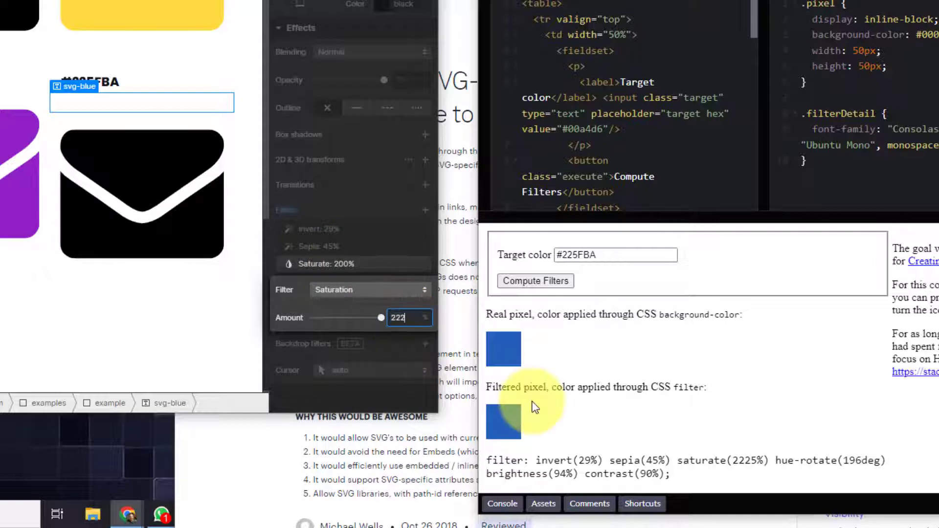
text(5)
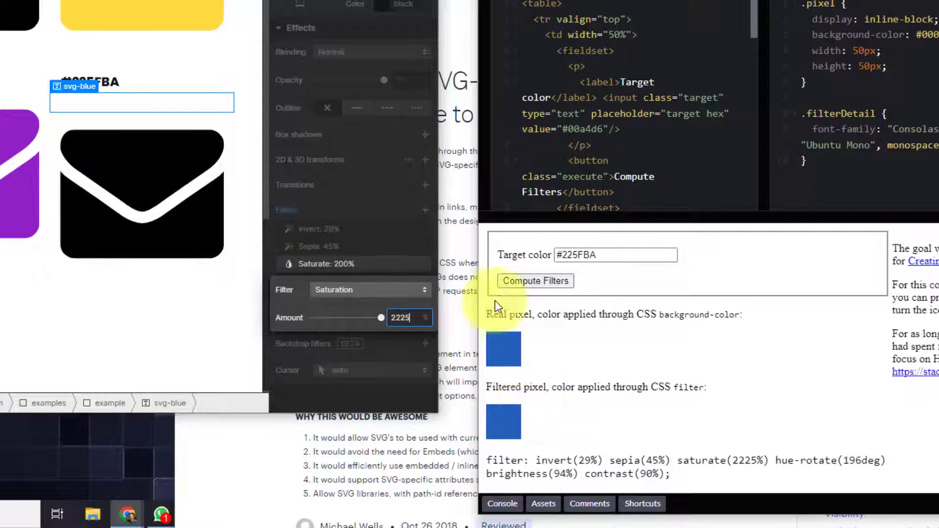
click(367, 251)
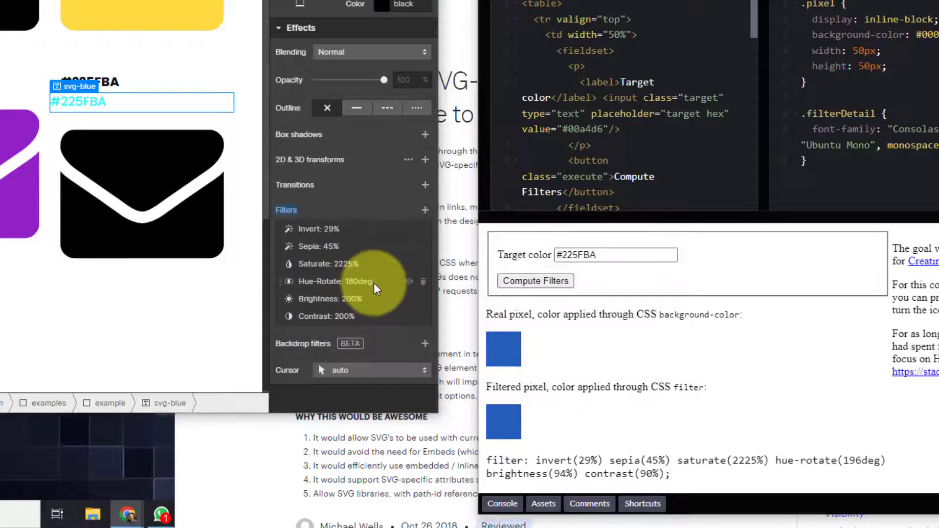
click(374, 283)
double_click(398, 335)
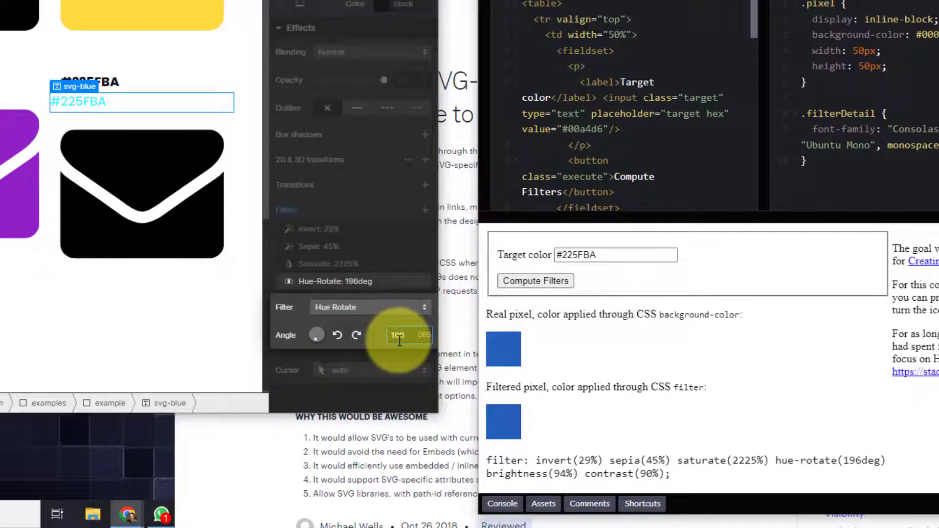
text(196)
click(415, 370)
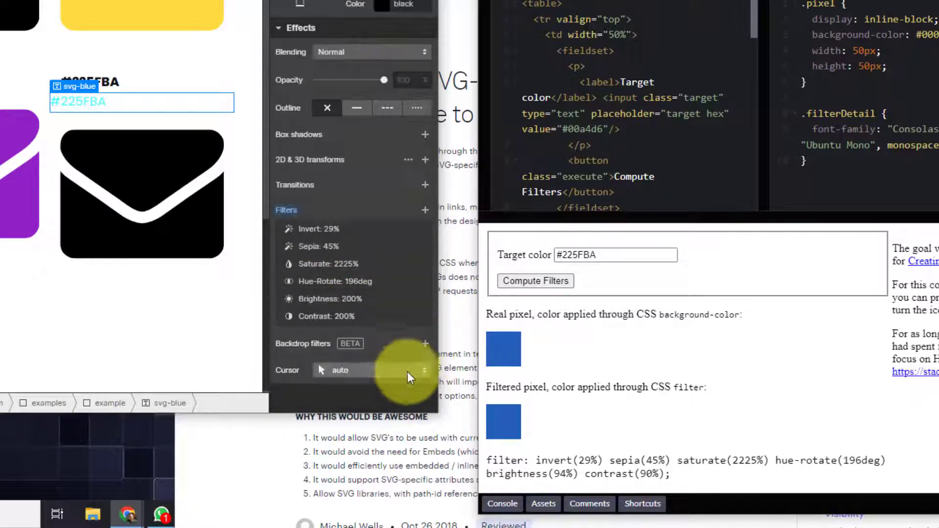
- Set Brightness to 94% and Contrast to 90%
click(344, 305)
double_click(399, 348)
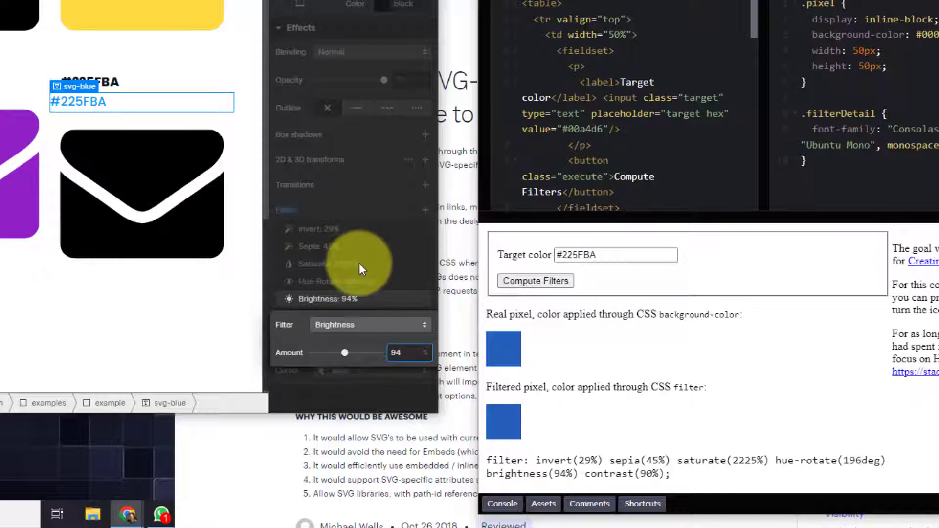
click(358, 263)
click(342, 316)
double_click(399, 370)
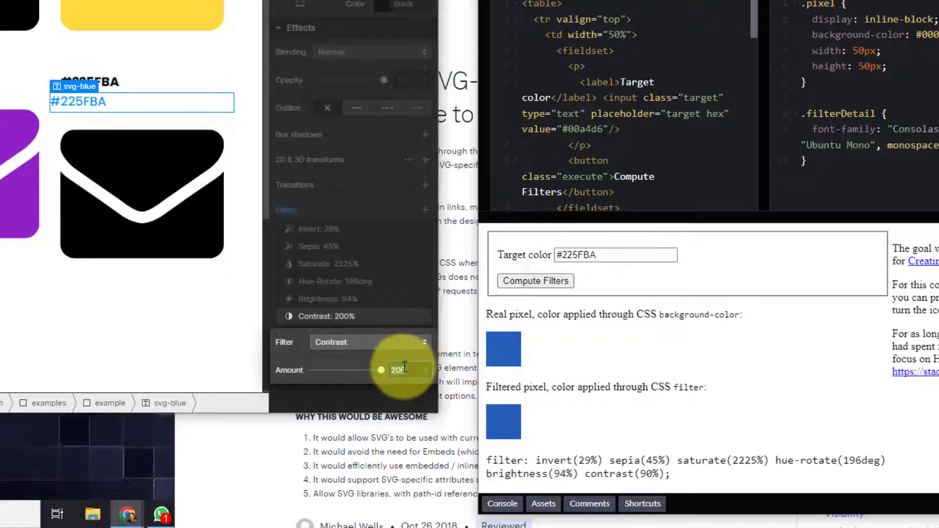
key(Return)
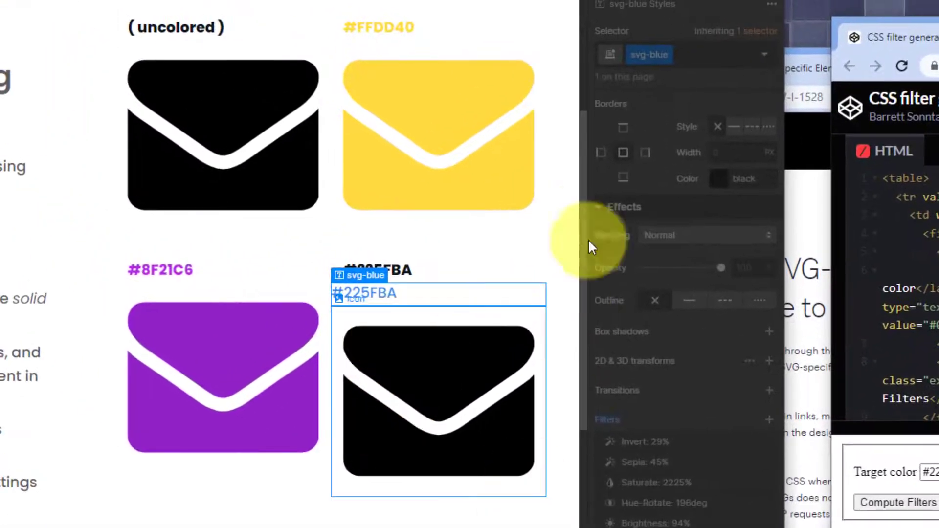
- Select the #225FBA example note heading and add svg-blue to it as a combo class
click(442, 365)
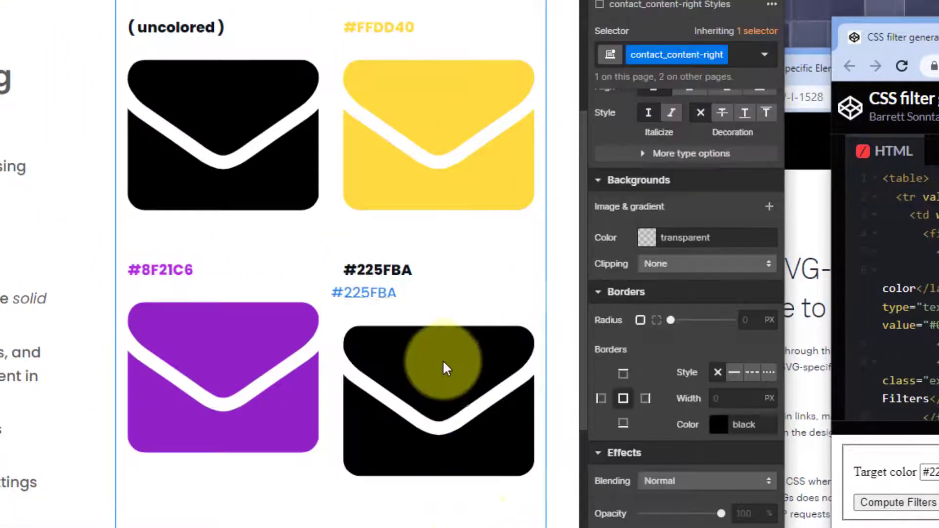
click(426, 330)
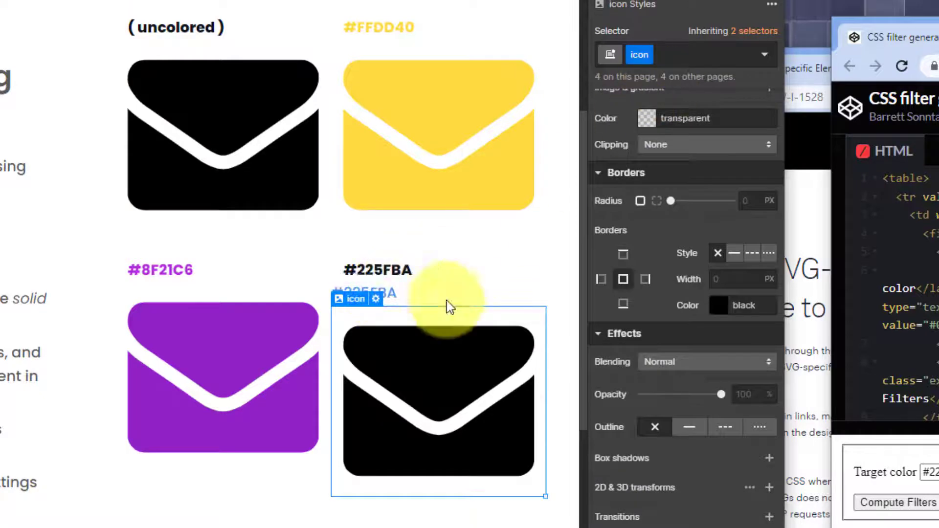
click(402, 295)
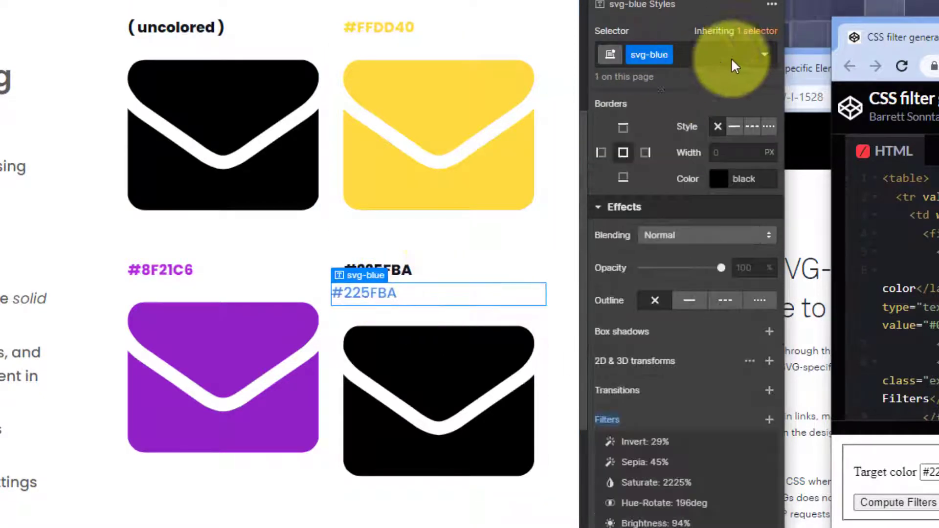
click(413, 273)
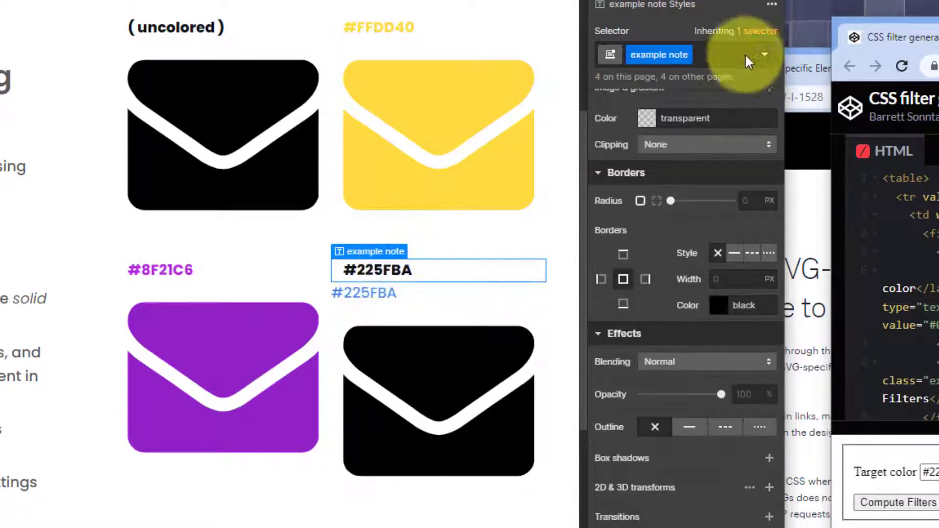
click(722, 54)
text(svg)
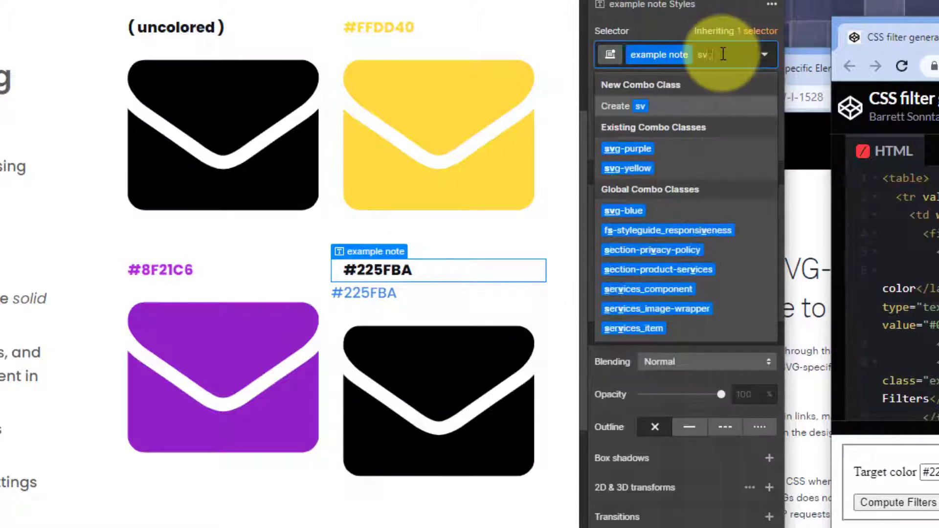
click(631, 211)
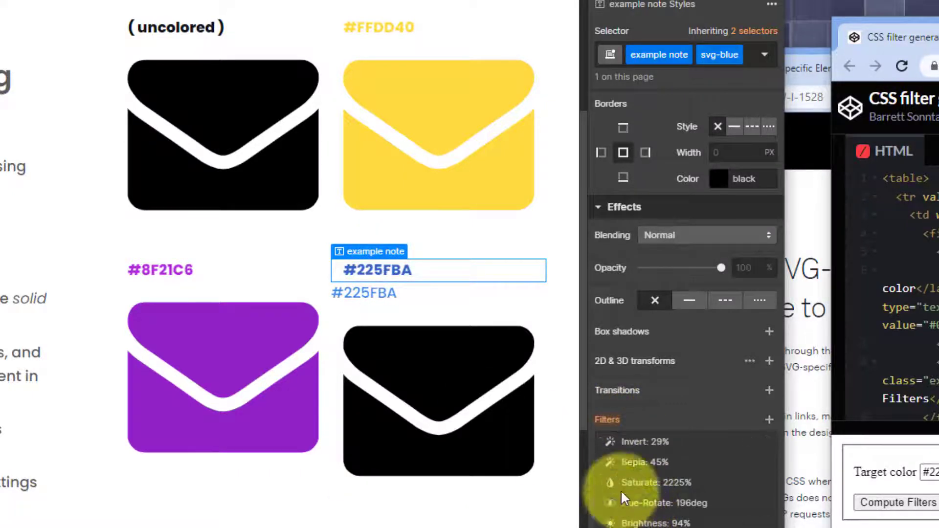
- Add svg-blue as a combo class to the fourth black envelope icon
click(437, 371)
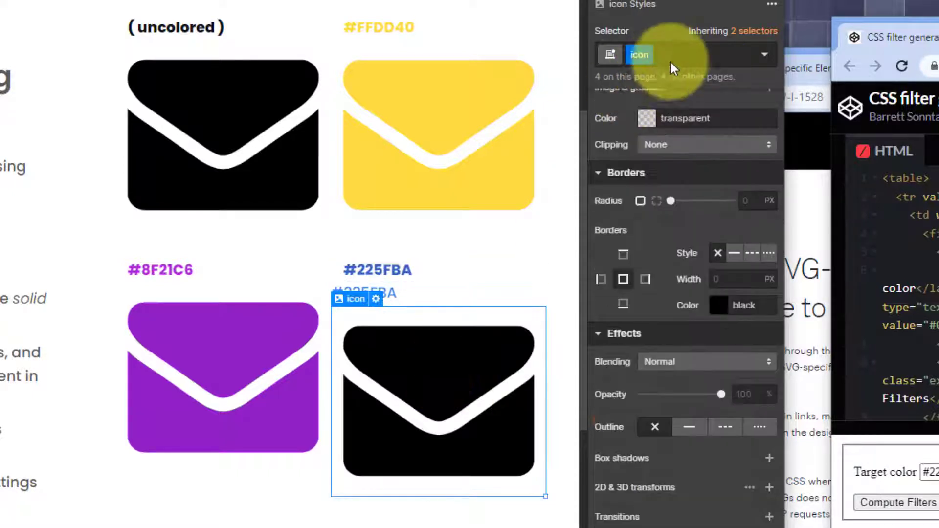
click(673, 54)
text(svg)
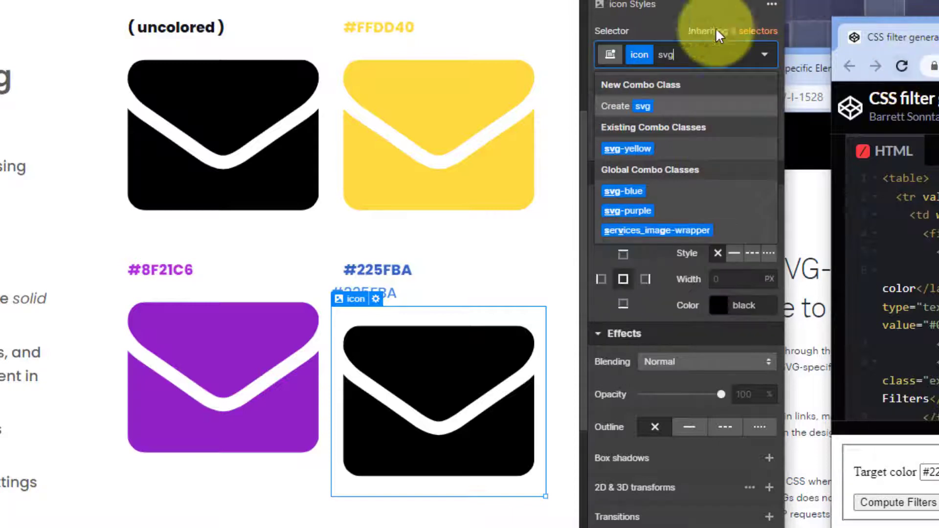
click(649, 192)
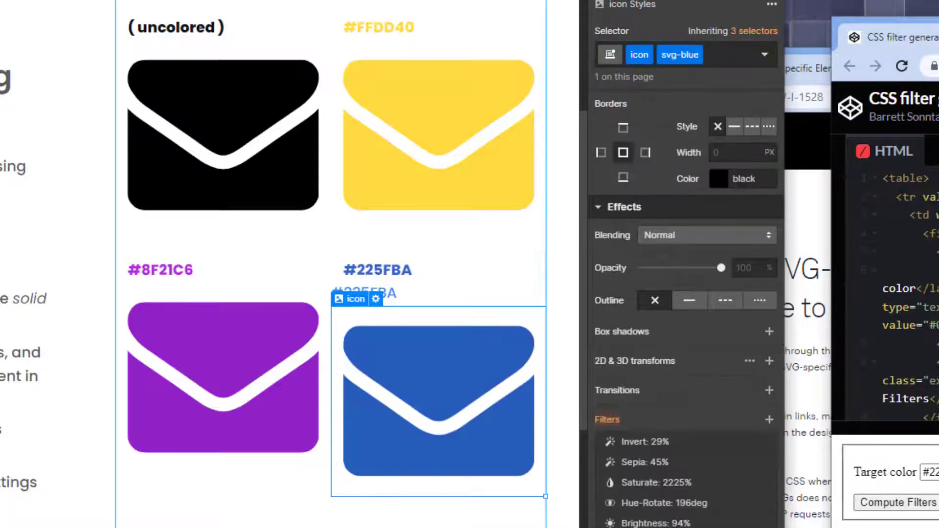
- Delete the leftover #225FBA text element
click(398, 329)
click(380, 302)
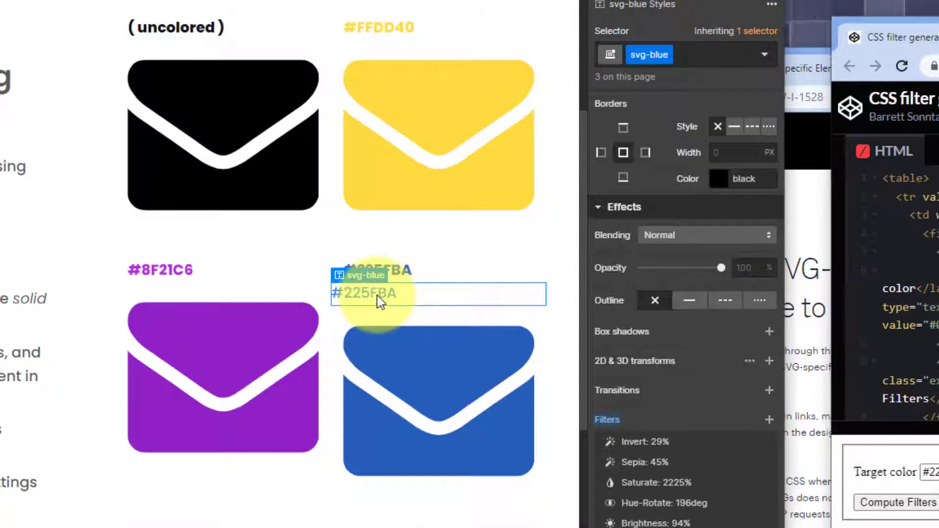
key(Delete)
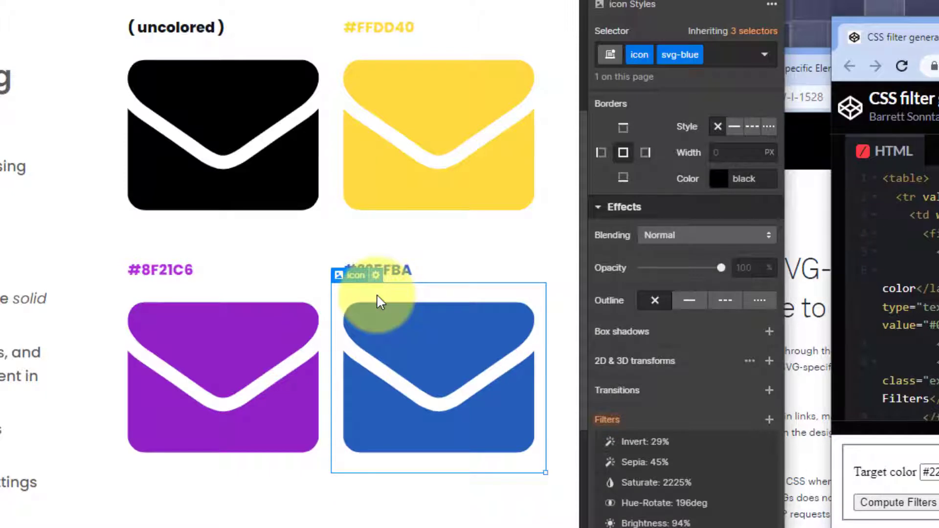